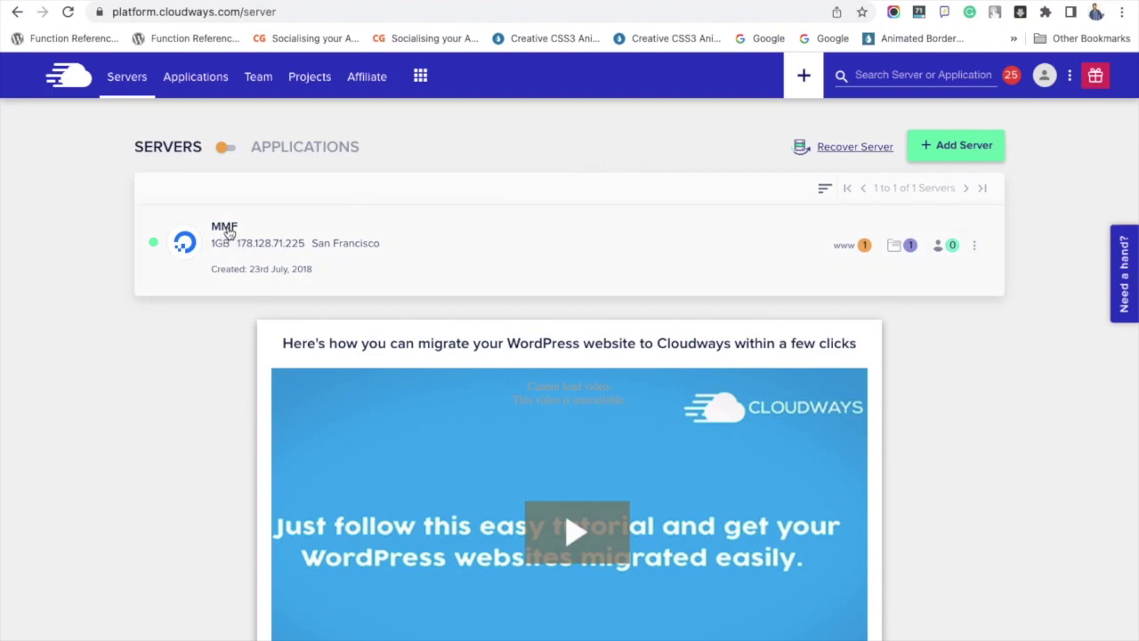
Step: Switch from the servers list to the Applications list showing the Blog app on MMF
left_click(214, 84)
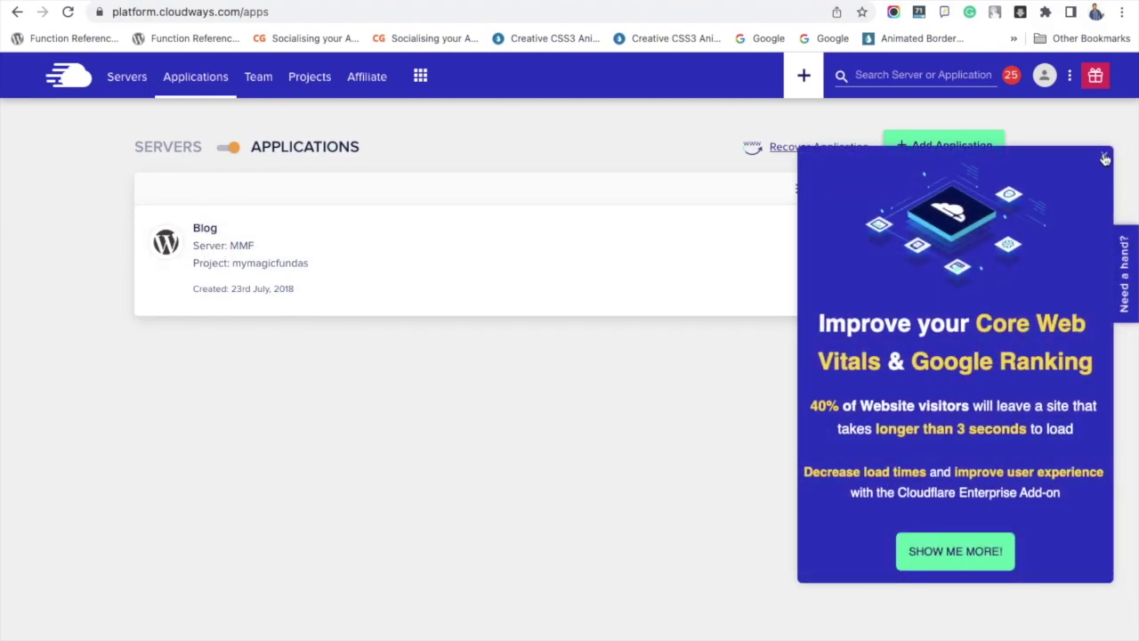
Step: Dismiss the Cloudflare promotion and open the Blog app's Cloudflare settings page
left_click(1104, 158)
left_click(211, 233)
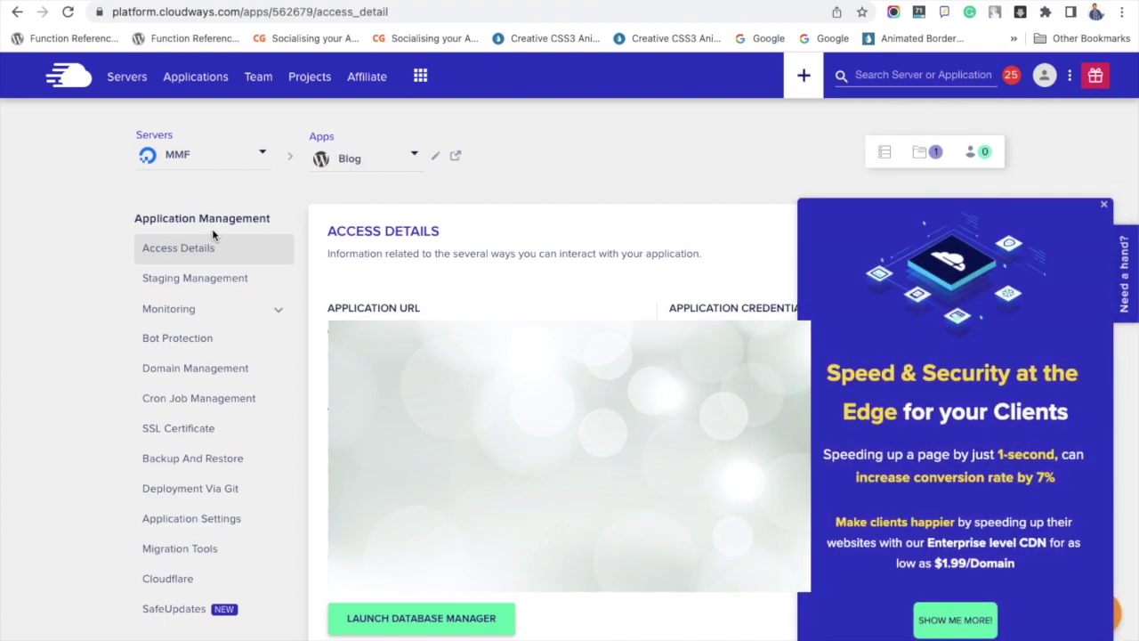
scroll(229, 325, "down", 2)
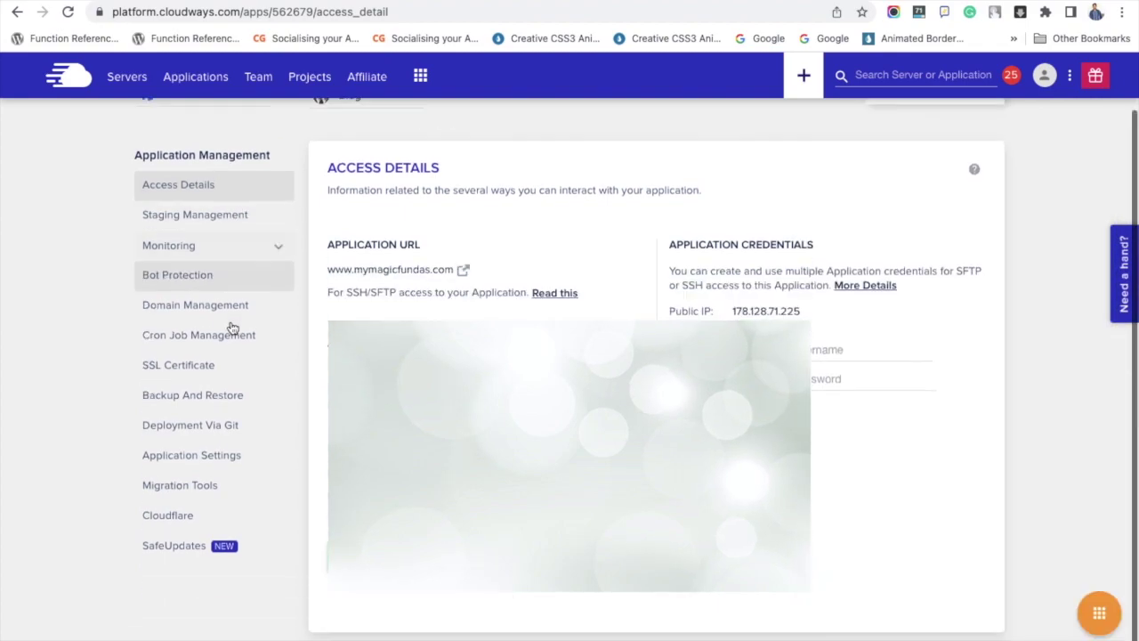
left_click(192, 517)
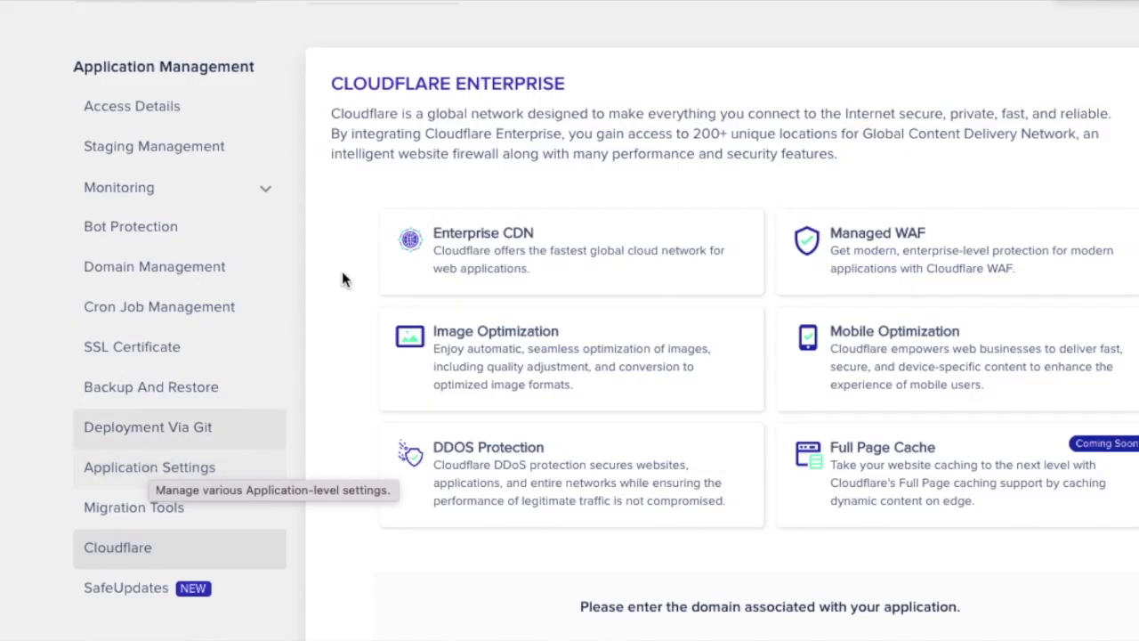
Step: Highlight the Cloudflare Enterprise heading and each feature title, then scroll to the domain field and pricing
triple_click(397, 84)
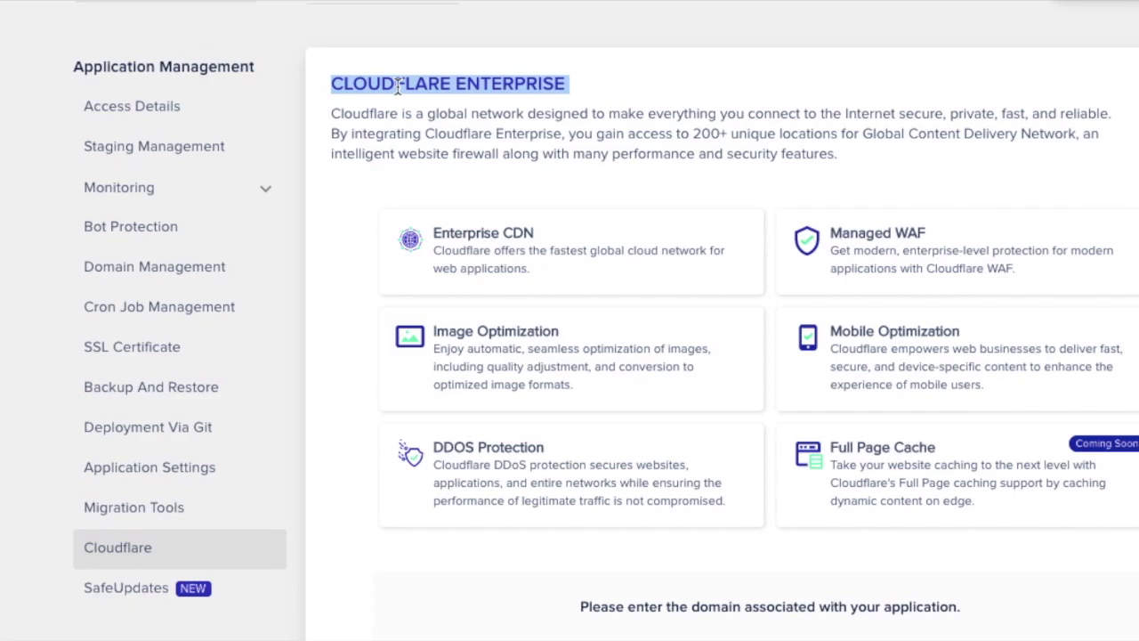
double_click(481, 233)
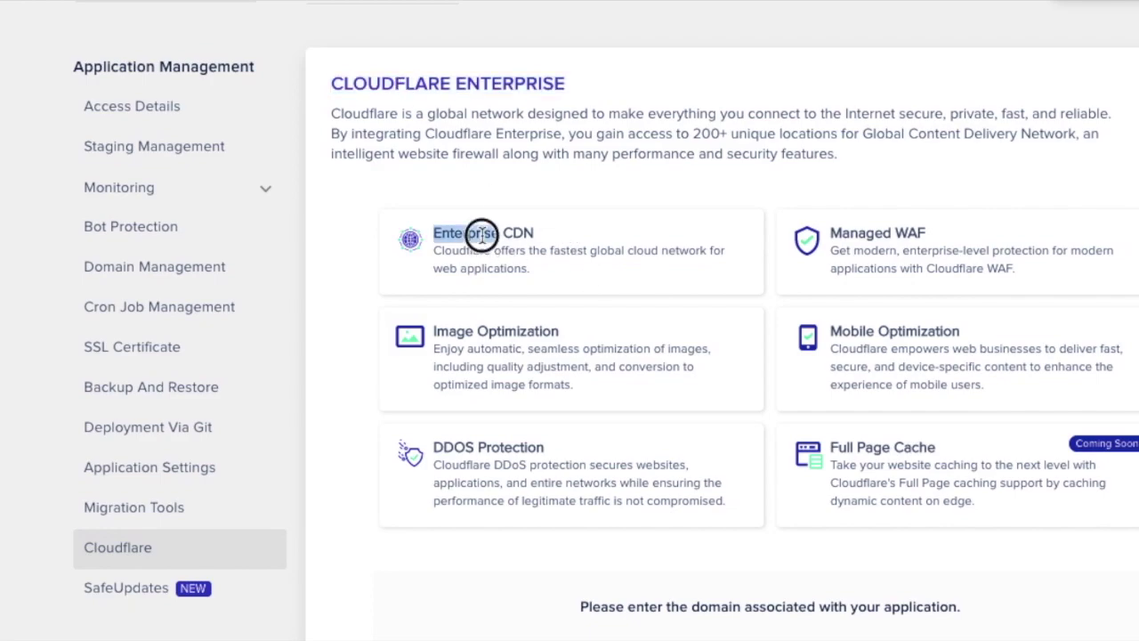
triple_click(482, 233)
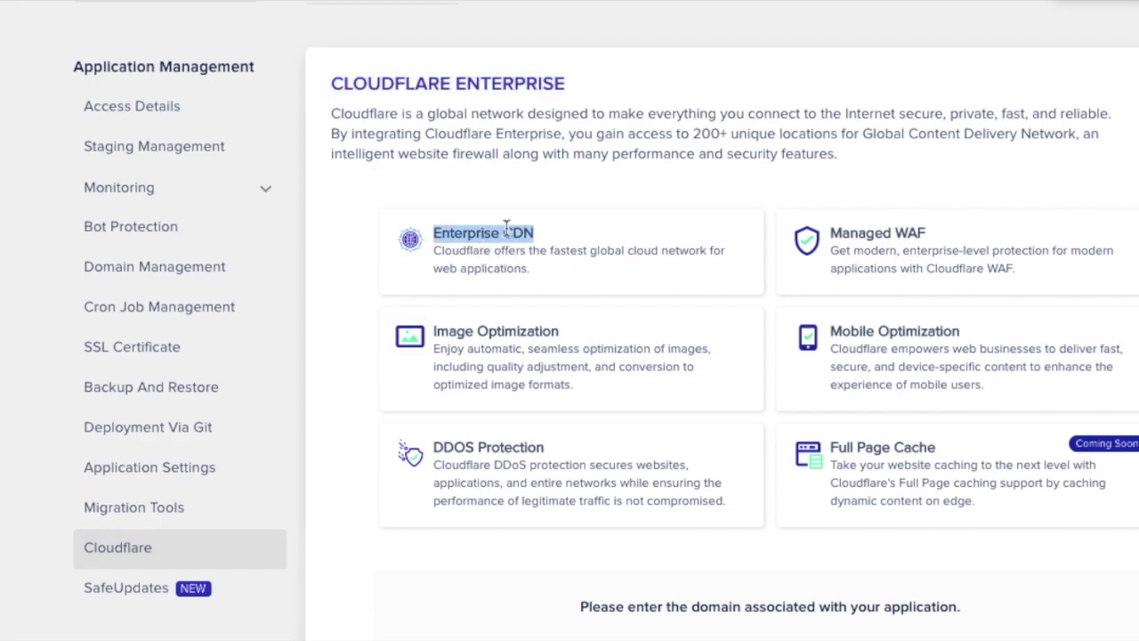
triple_click(886, 231)
scroll(854, 233, "down", 3)
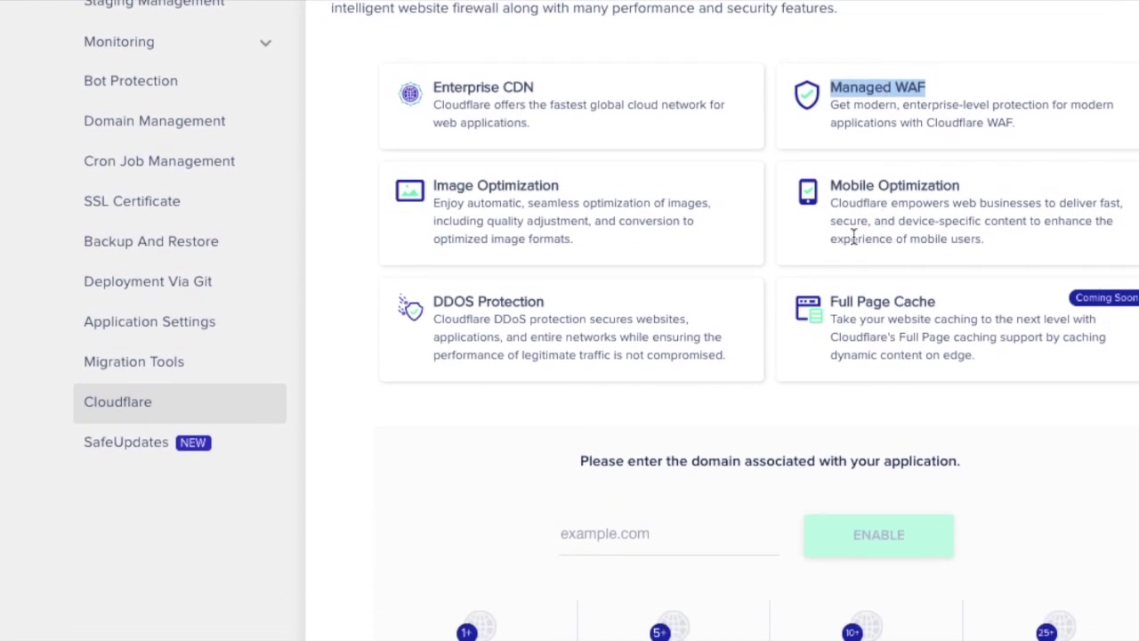
triple_click(532, 186)
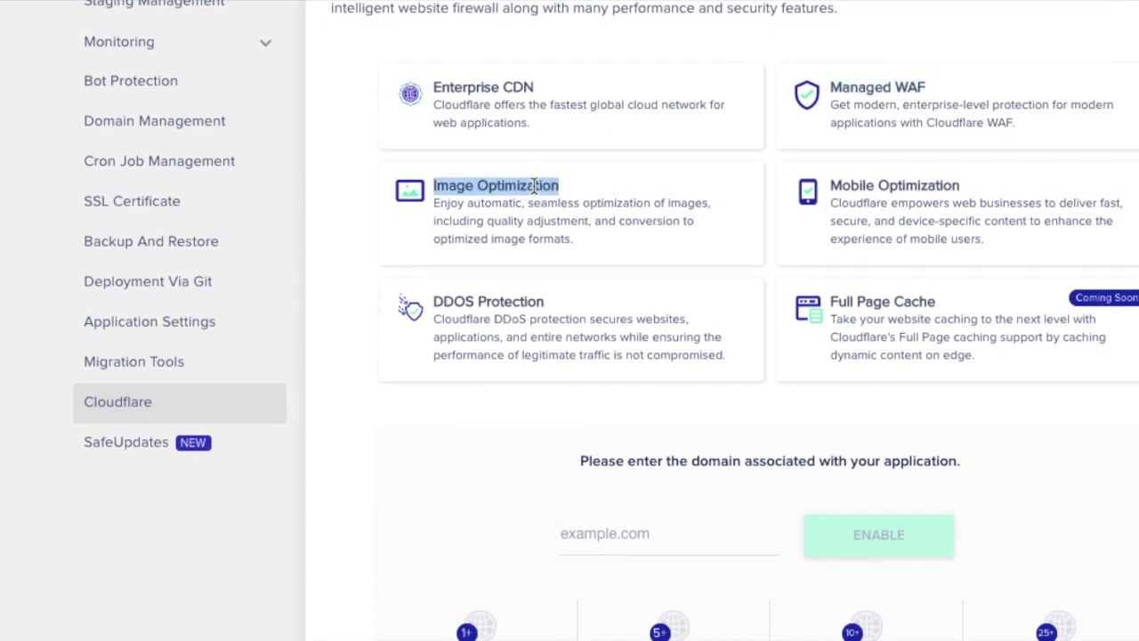
triple_click(862, 183)
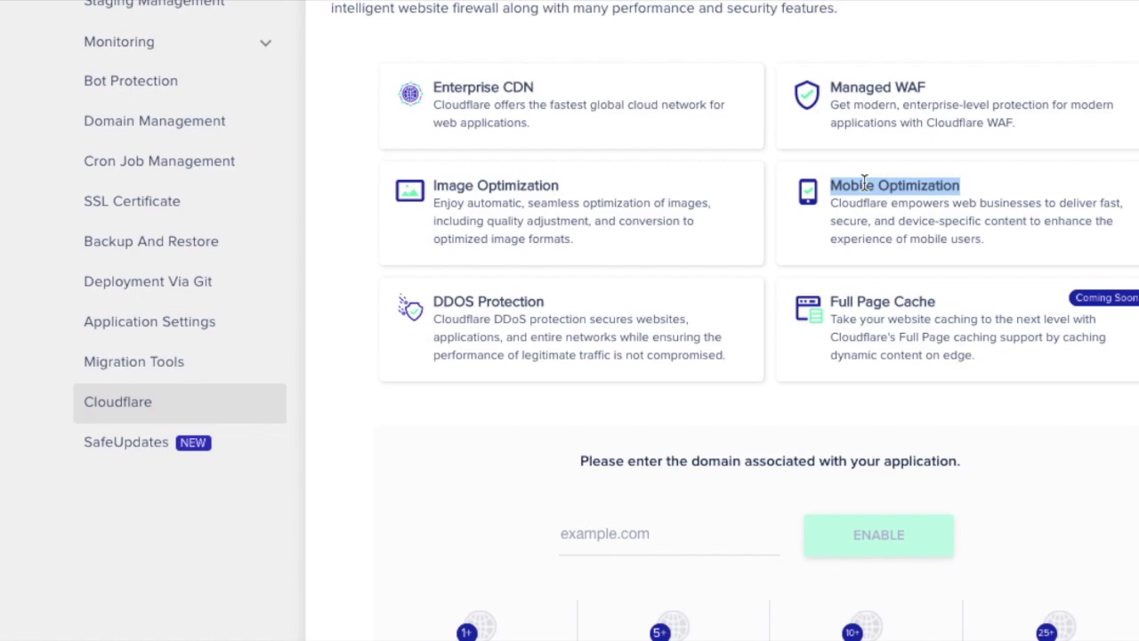
triple_click(510, 303)
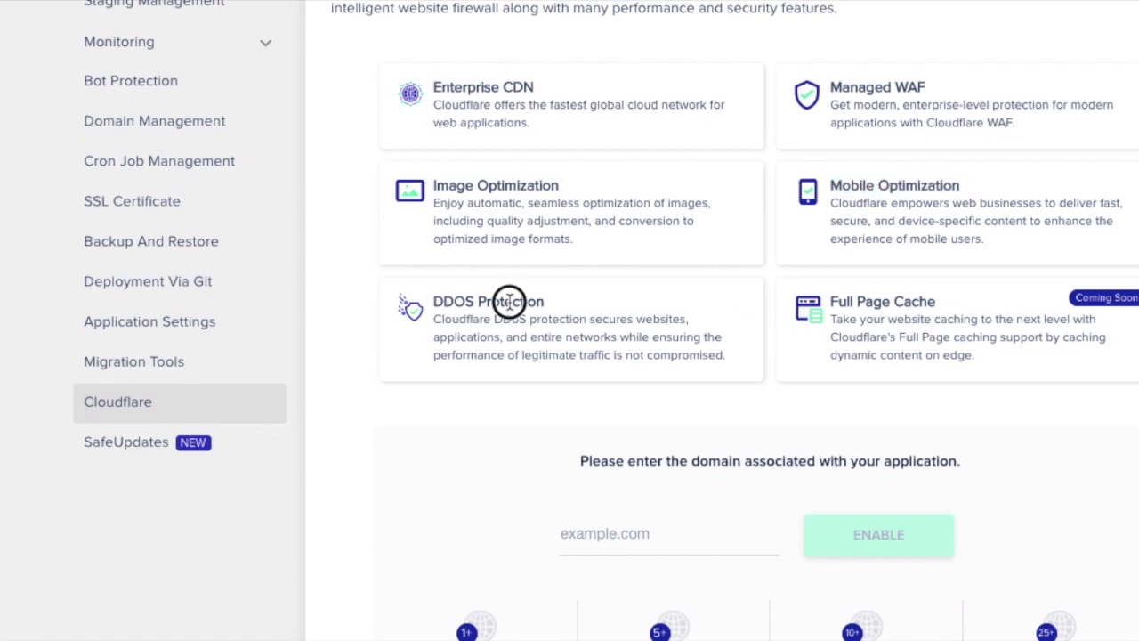
triple_click(1107, 296)
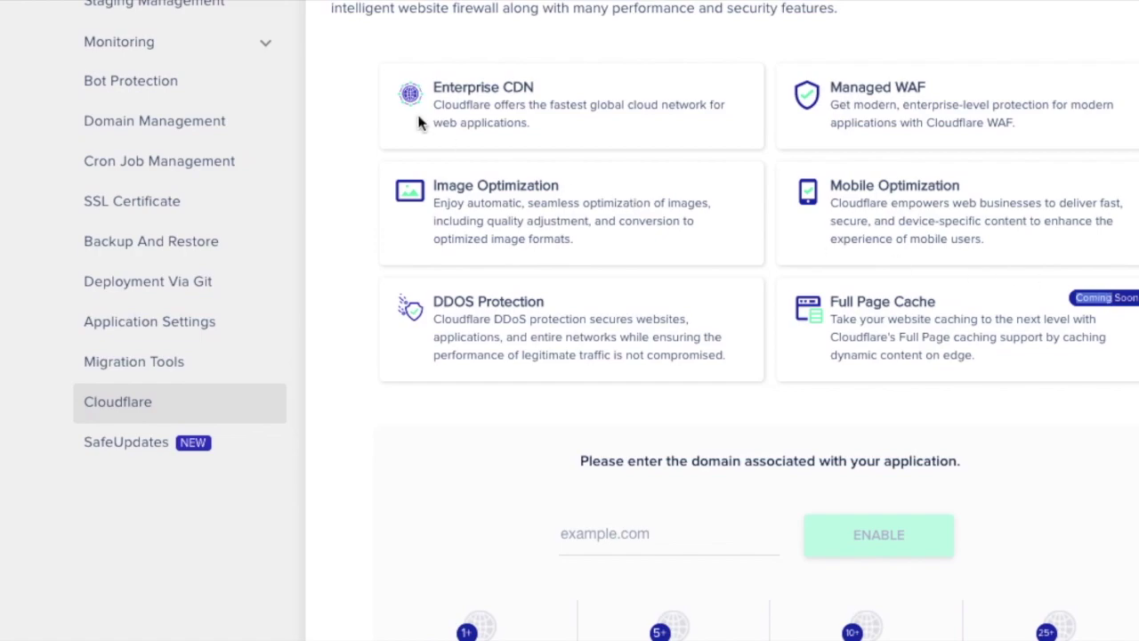
scroll(419, 123, "down", 3)
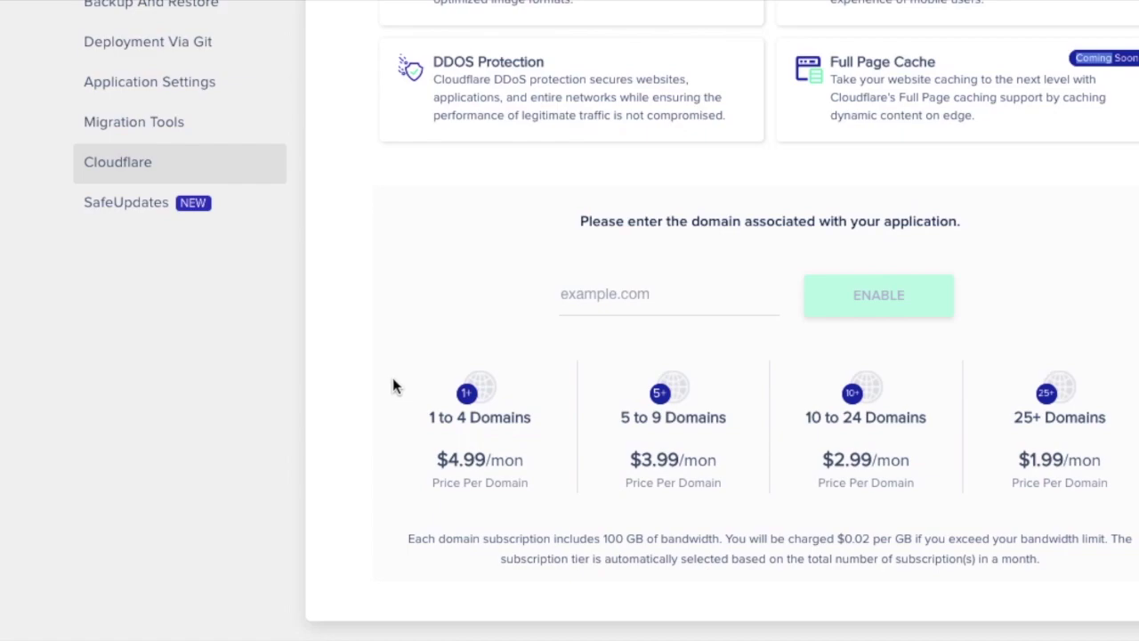
type("www.mymagicfundas.com")
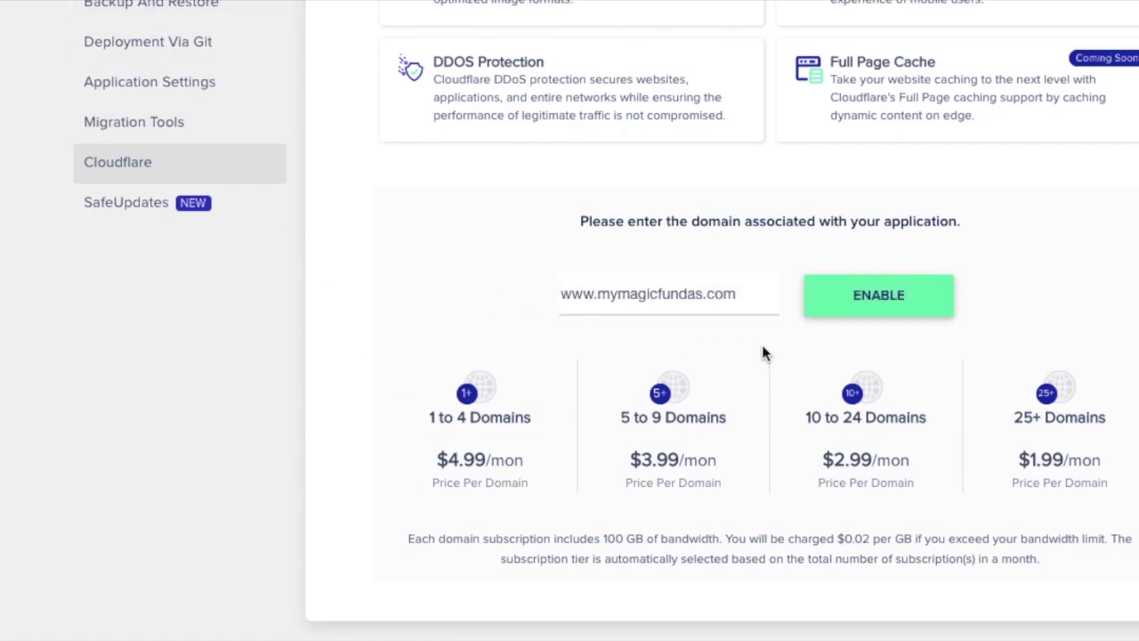
left_click(890, 301)
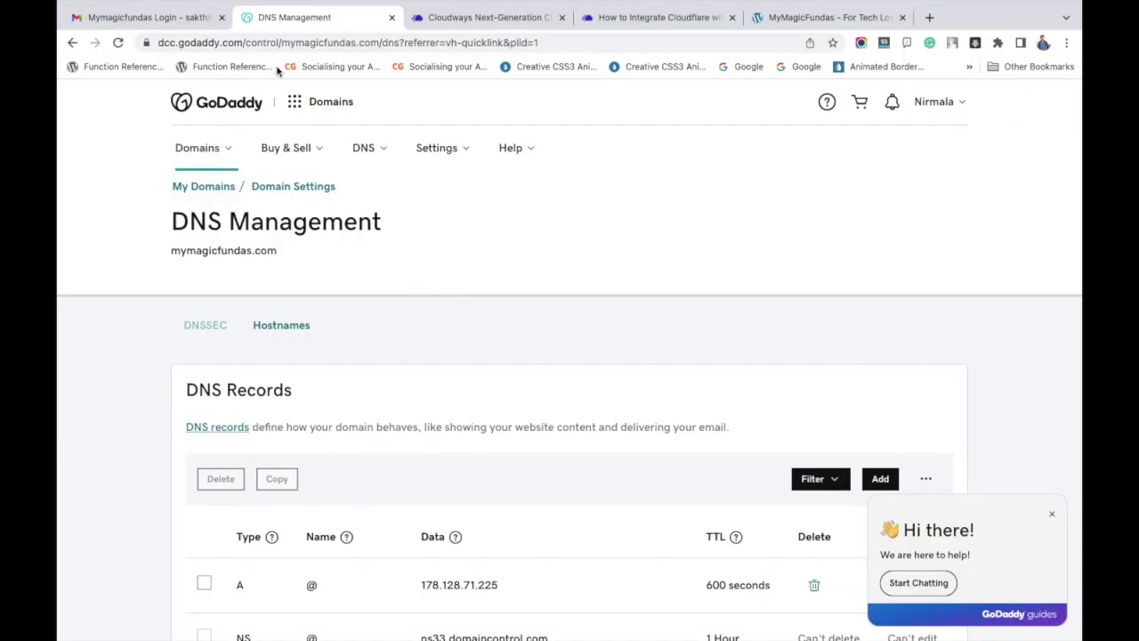
Step: Start a new record in GoDaddy's DNS Records with type TXT
triple_click(302, 228)
scroll(302, 228, "down", 4)
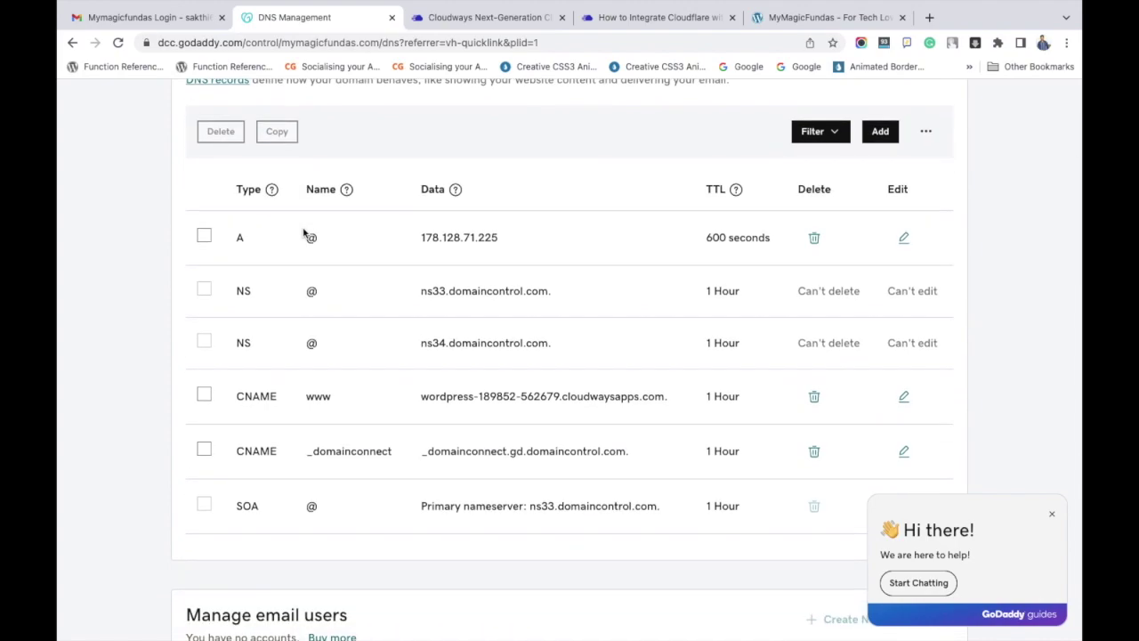
left_click(880, 132)
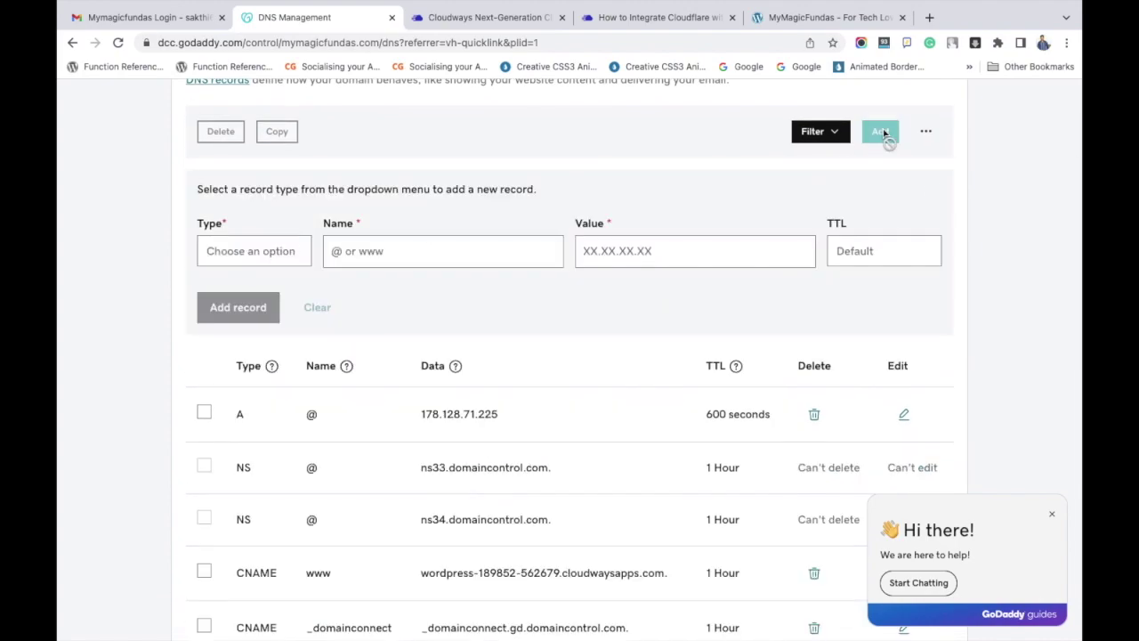
left_click(274, 255)
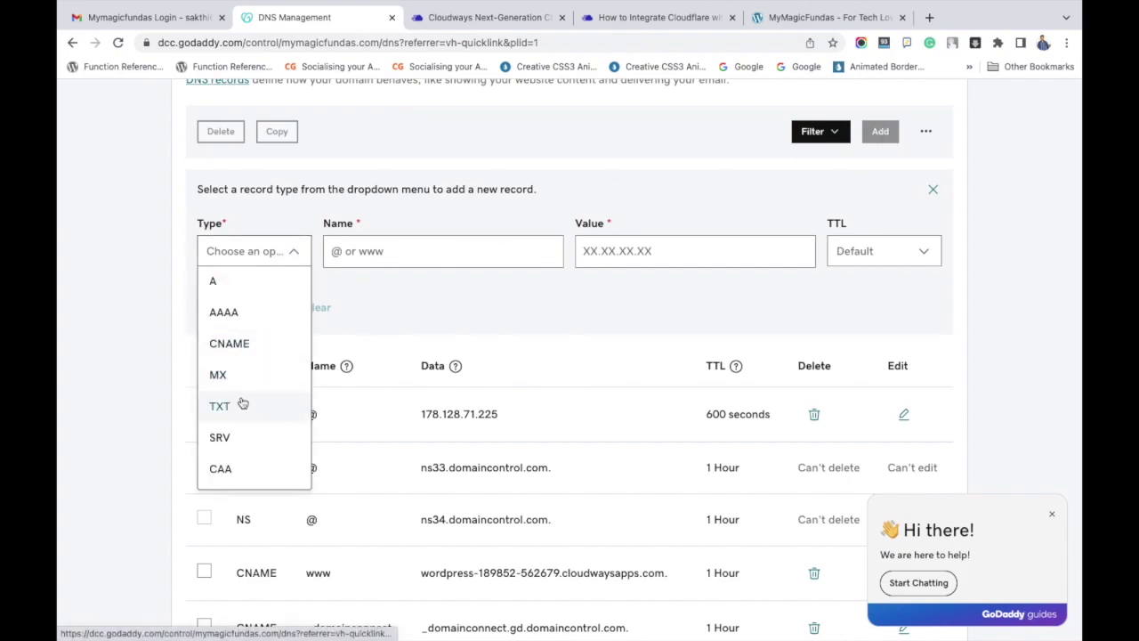
left_click(240, 405)
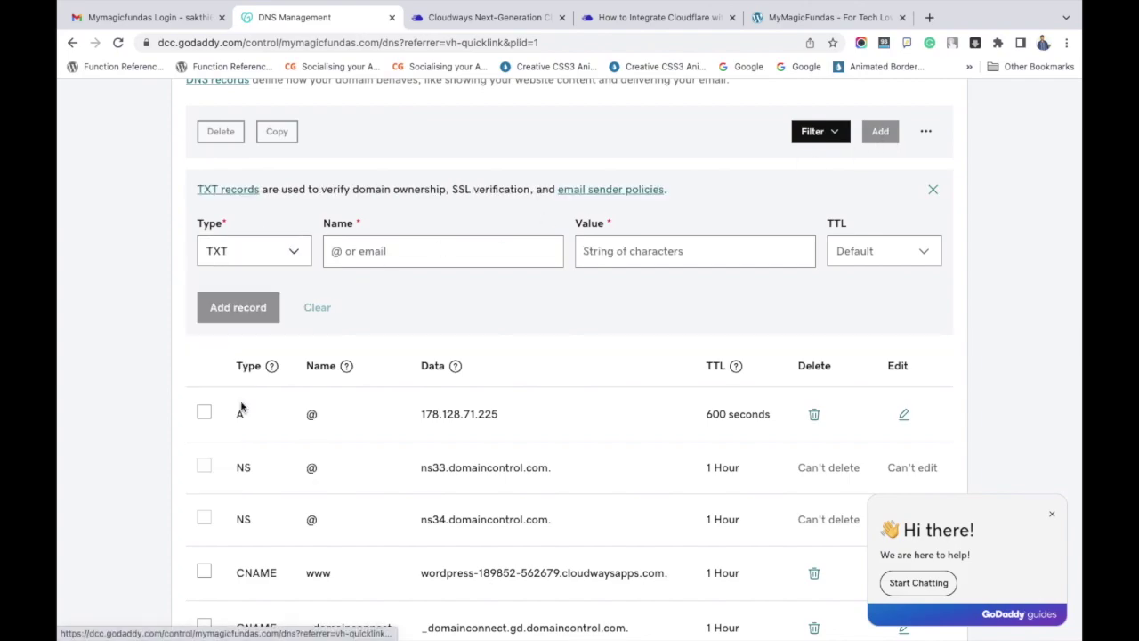
left_click(421, 254)
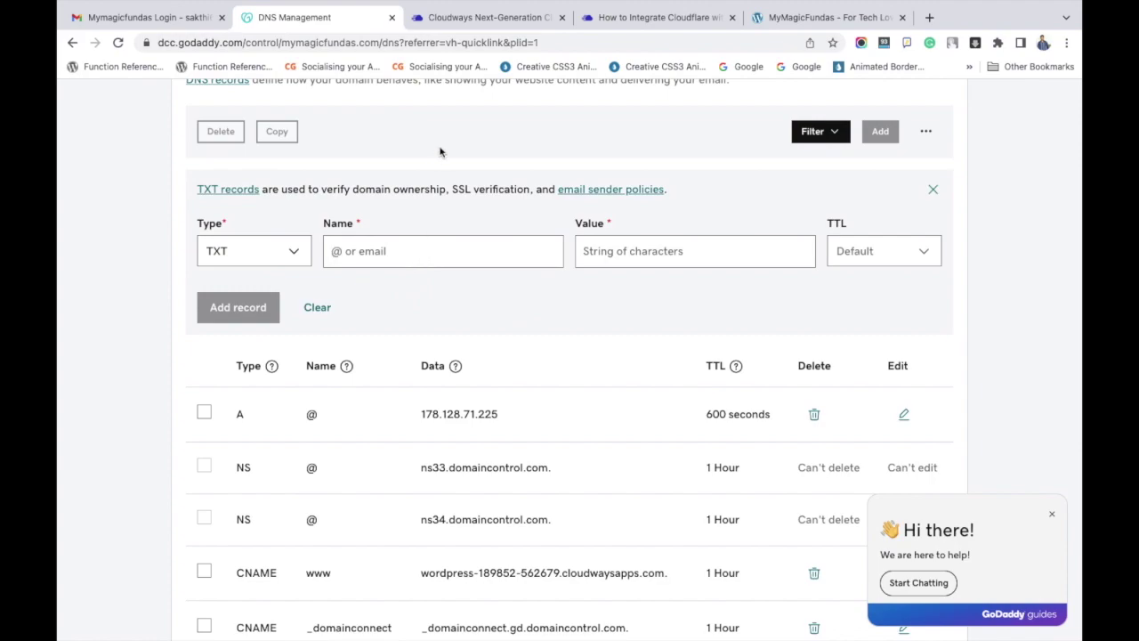
Step: Fill the TXT record with name _cf-custom-hostname and value 5f858e04-34d5-4297-b68d-c405dd4f5674 from Cloudways
left_click(508, 17)
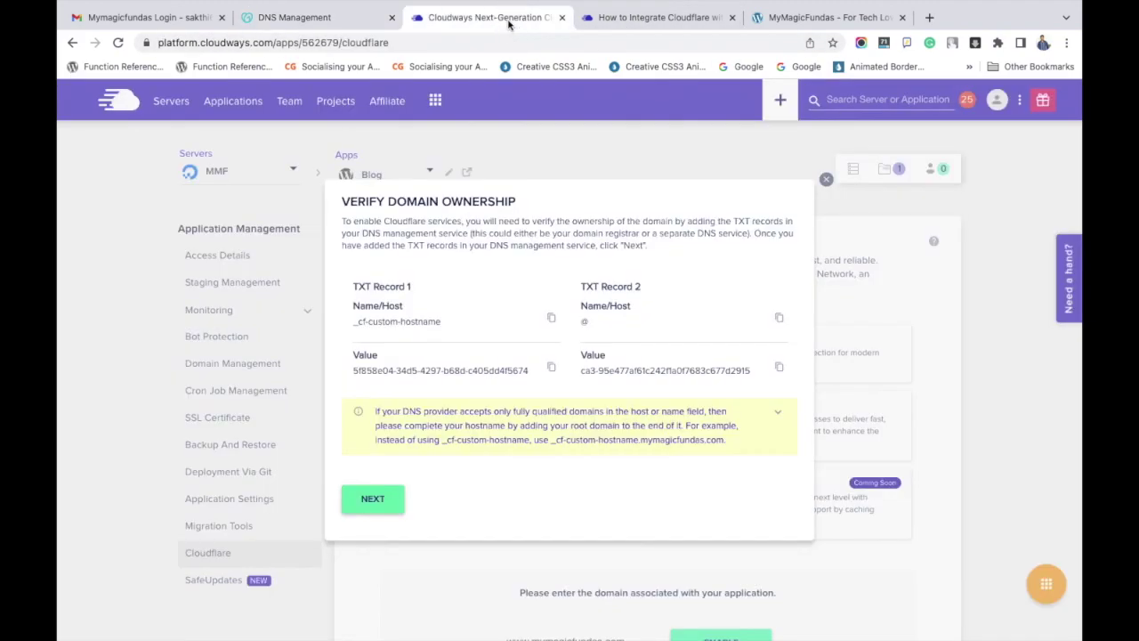
triple_click(382, 322)
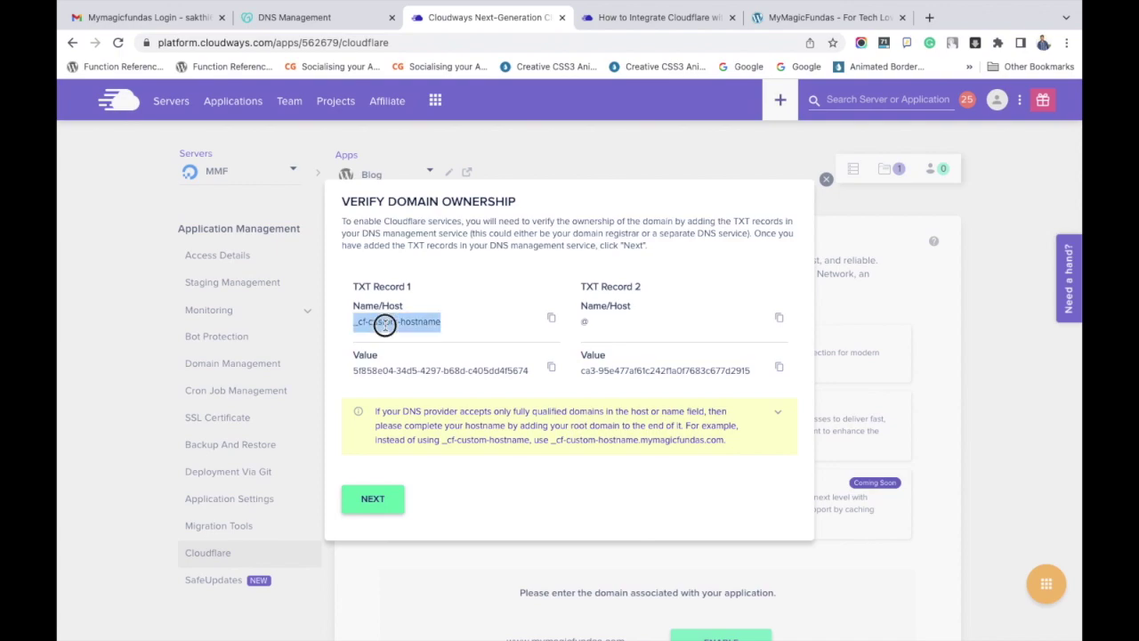
left_click(551, 317)
left_click(338, 19)
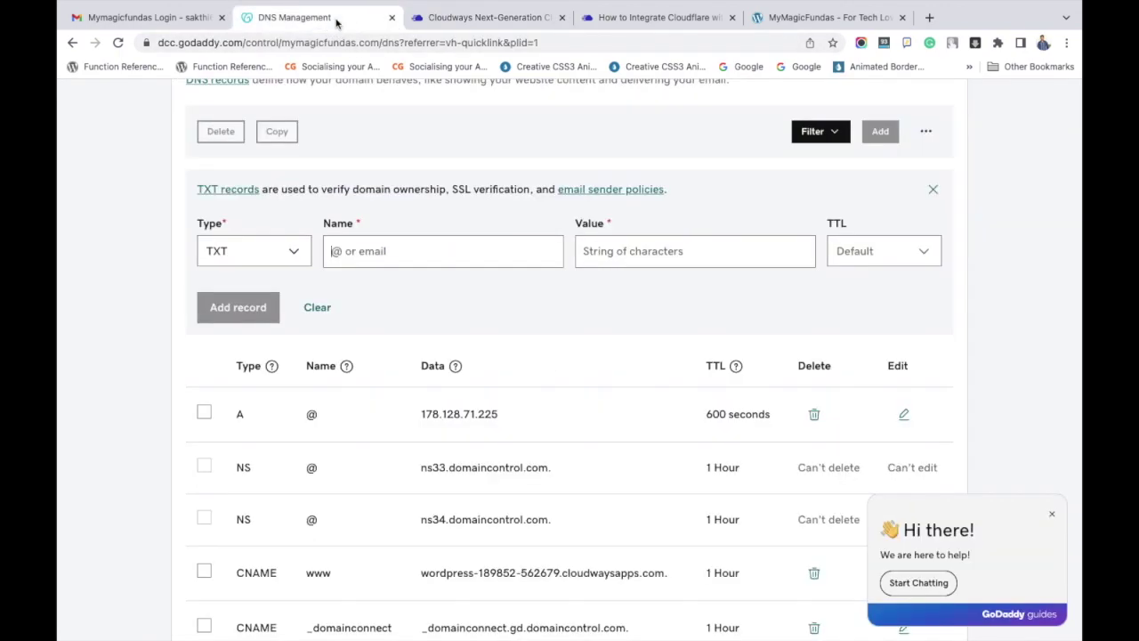
key("ctrl+v")
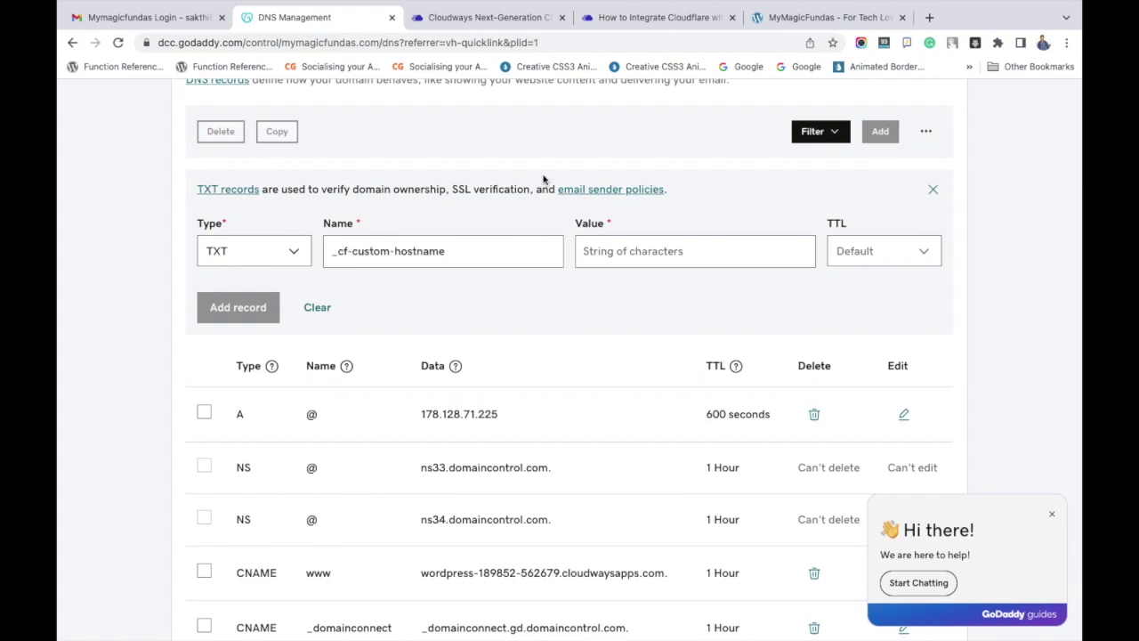
left_click(476, 26)
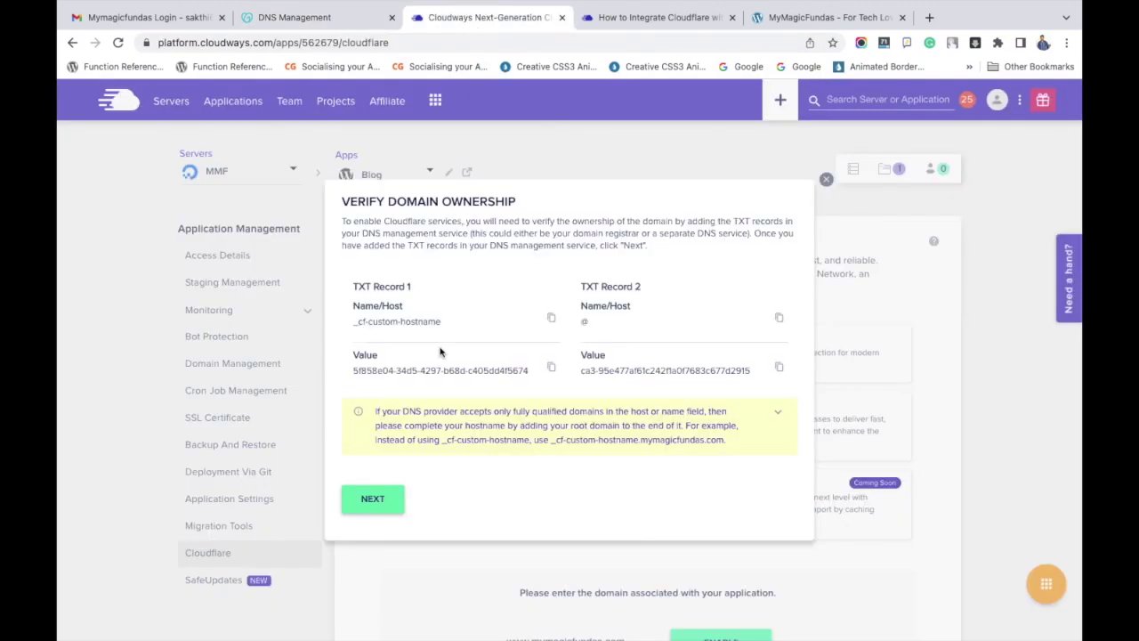
left_click(551, 368)
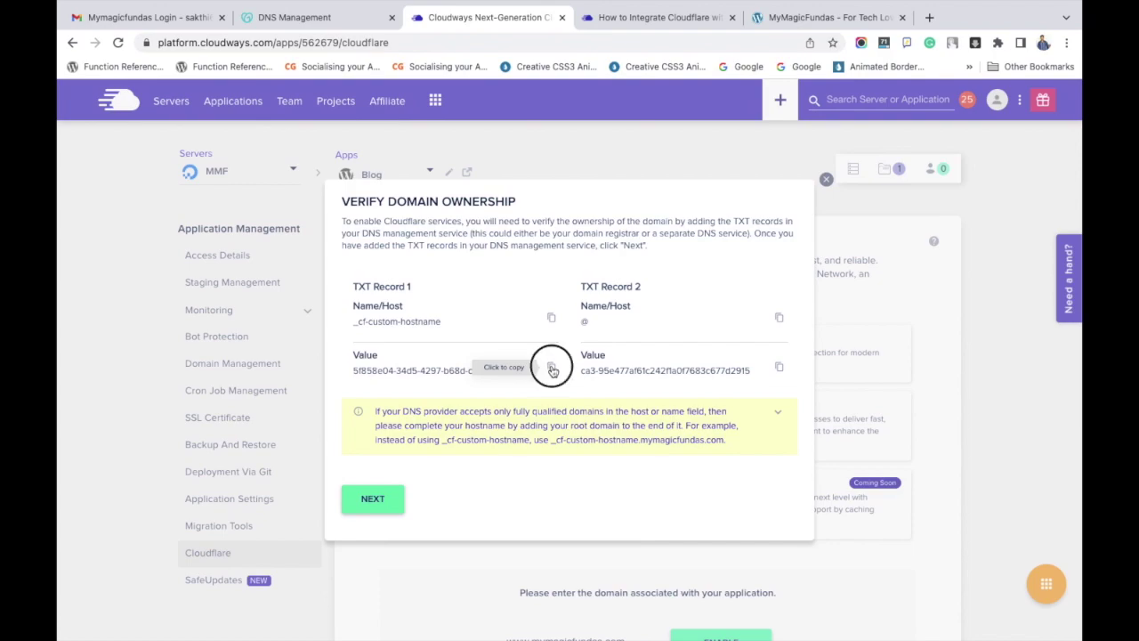
left_click(329, 20)
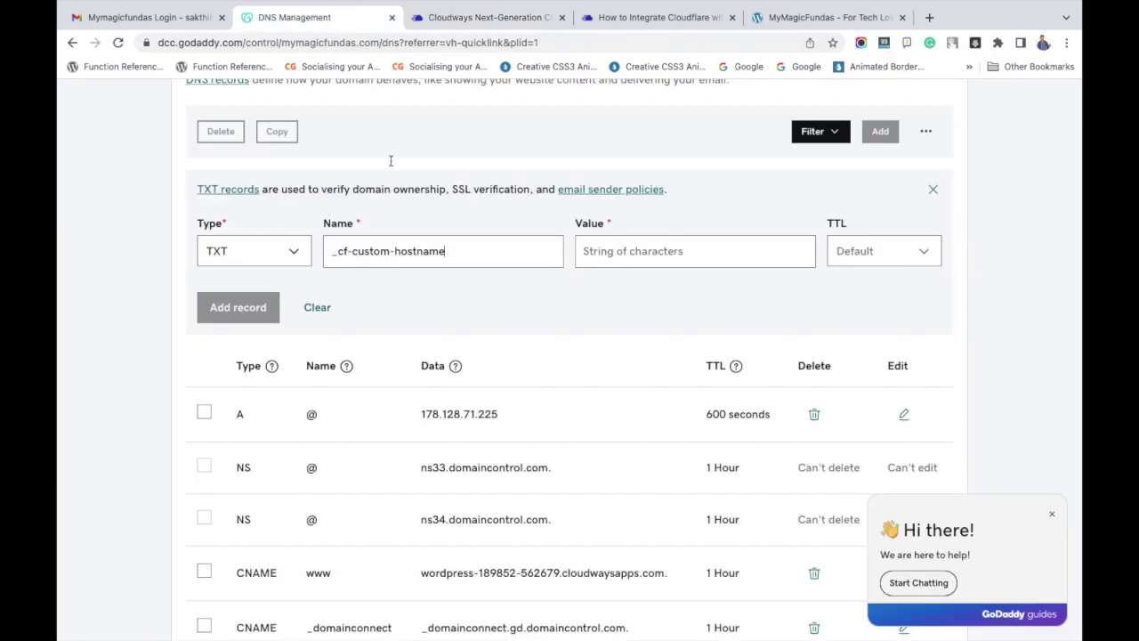
left_click(614, 252)
key("super+v")
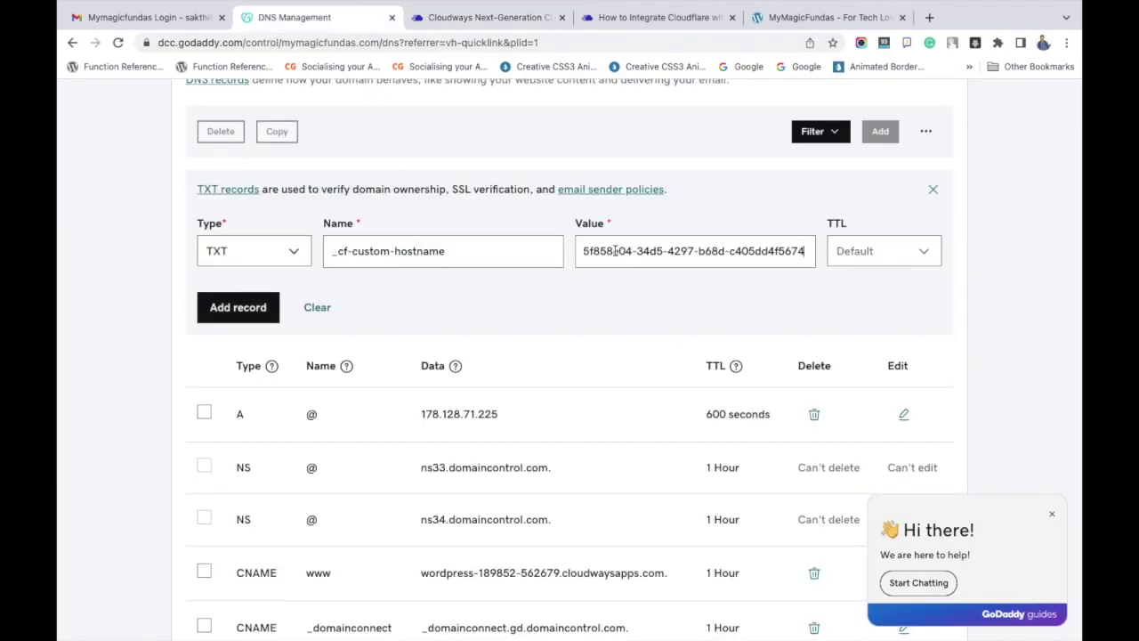
Step: Save the TXT record with the Default TTL and close the chat help popup
left_click(472, 19)
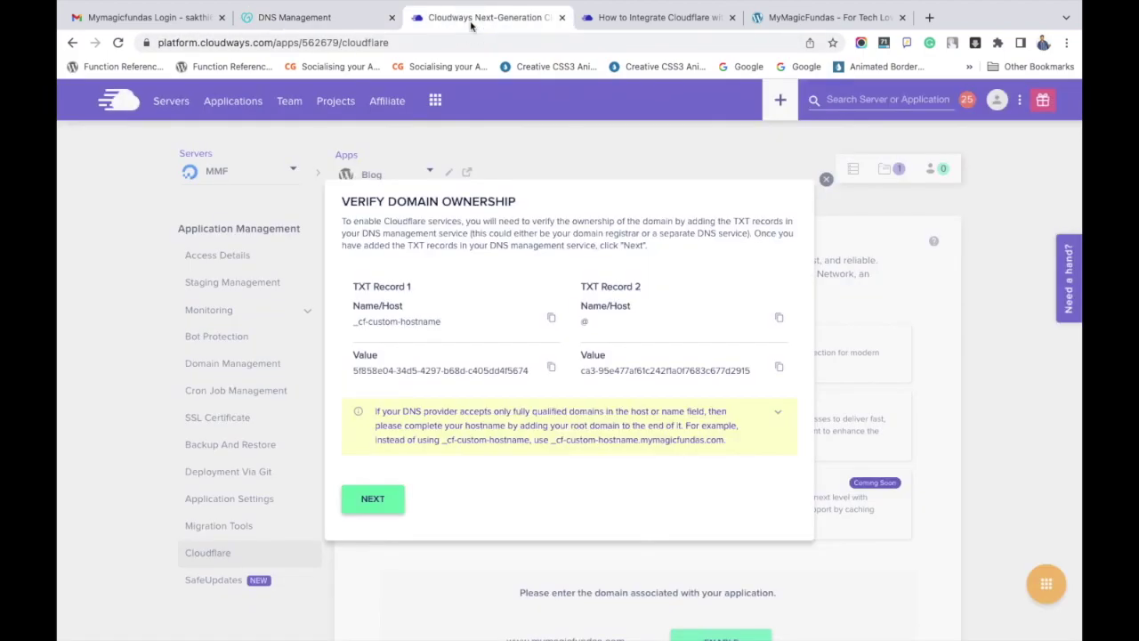
left_click(338, 18)
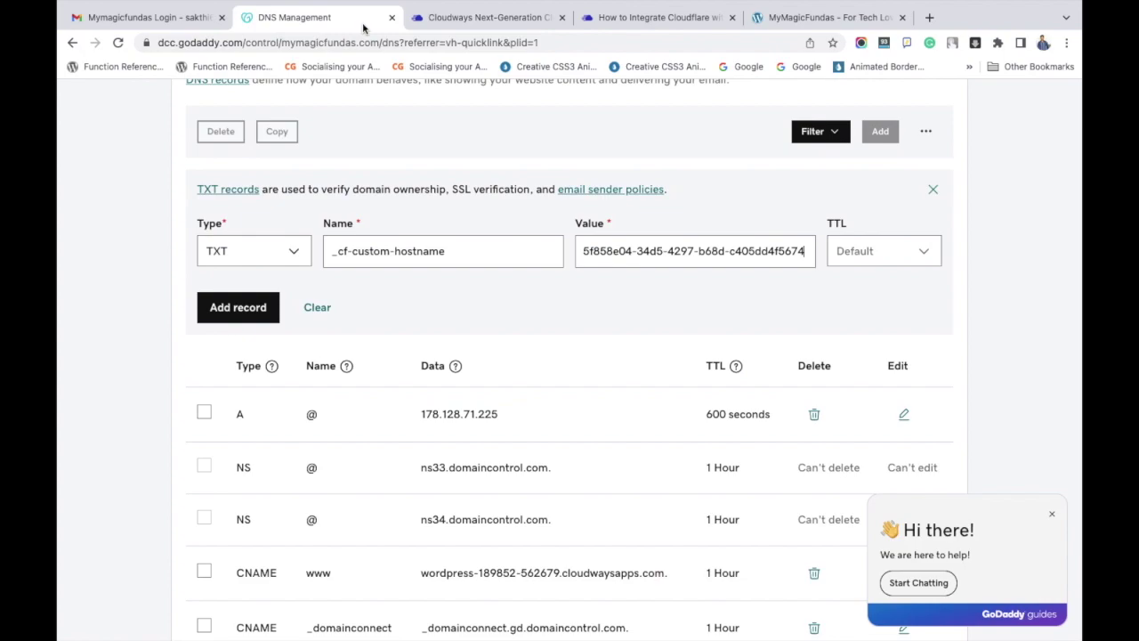
left_click(897, 257)
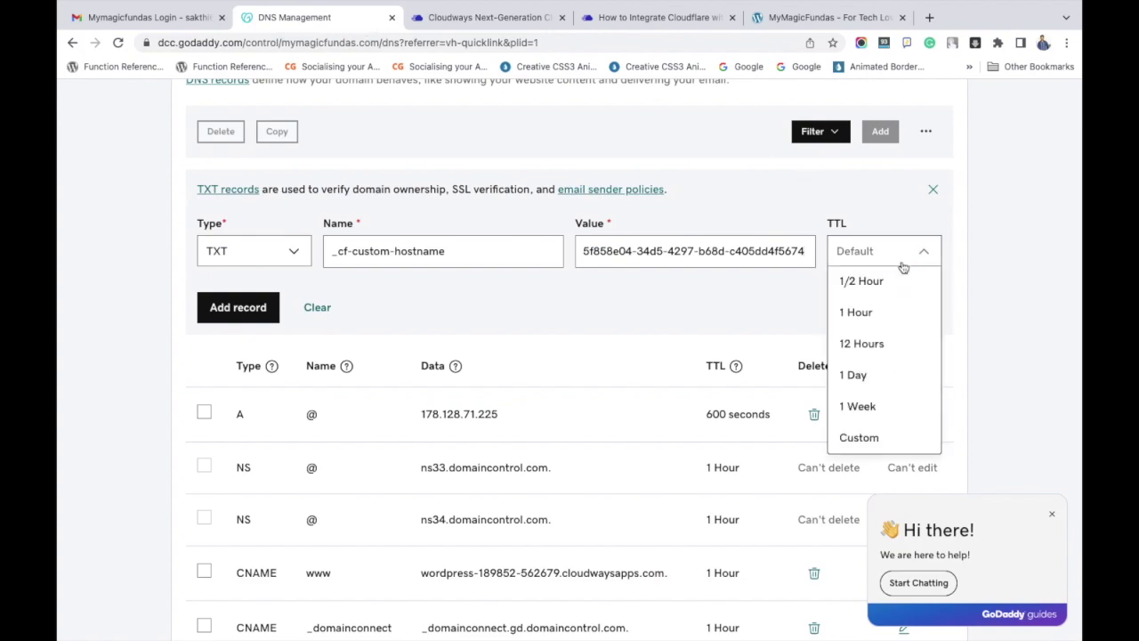
left_click(900, 260)
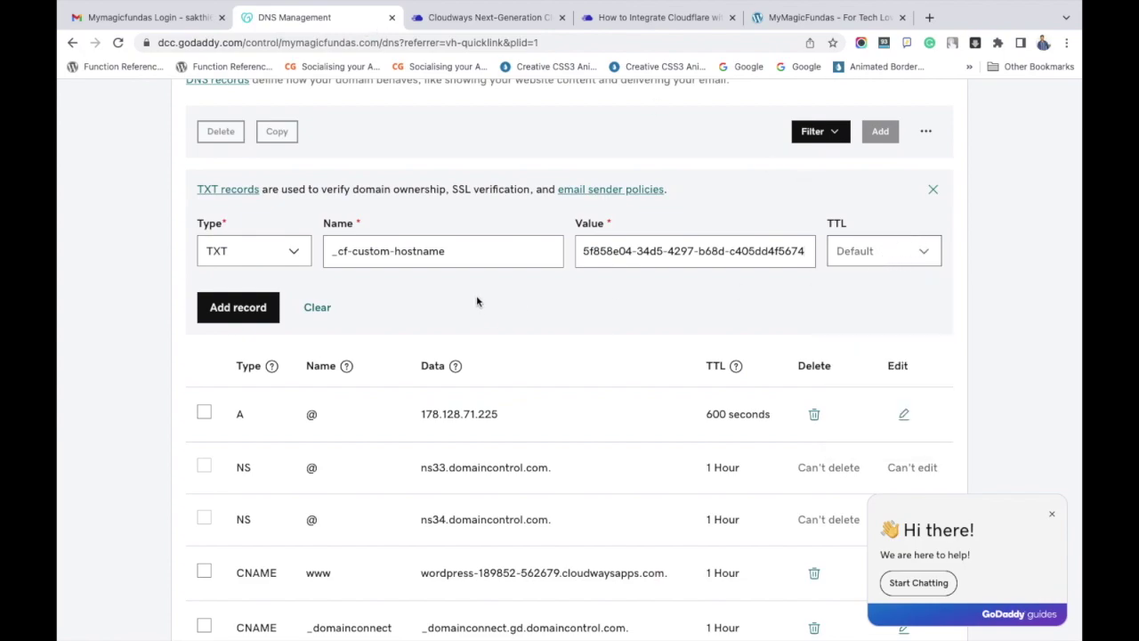
left_click(245, 313)
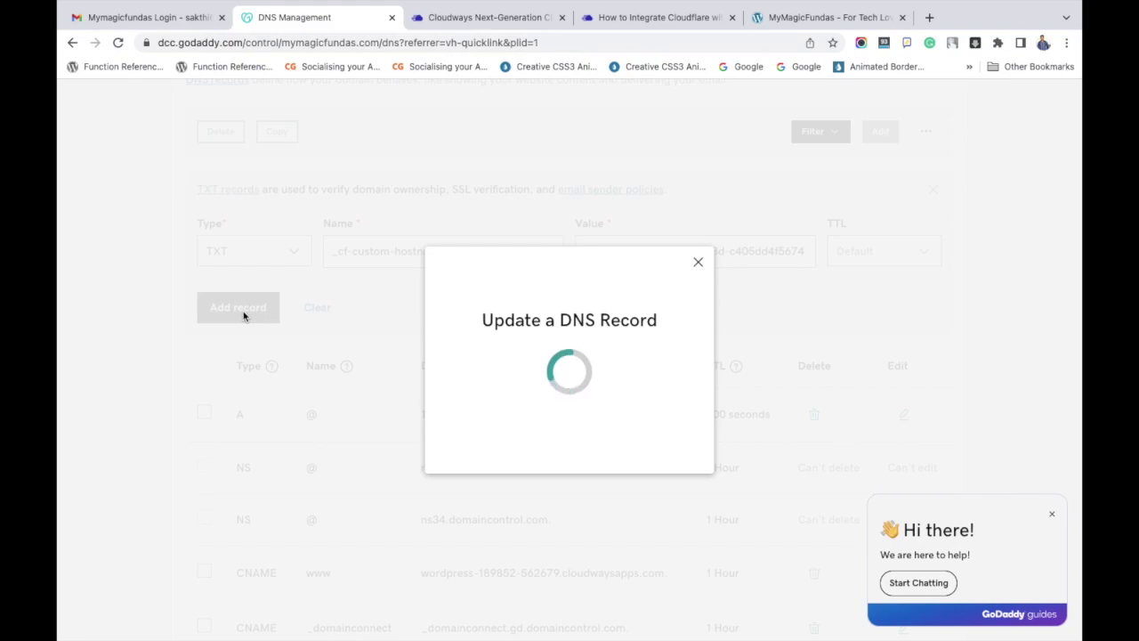
left_click(1053, 518)
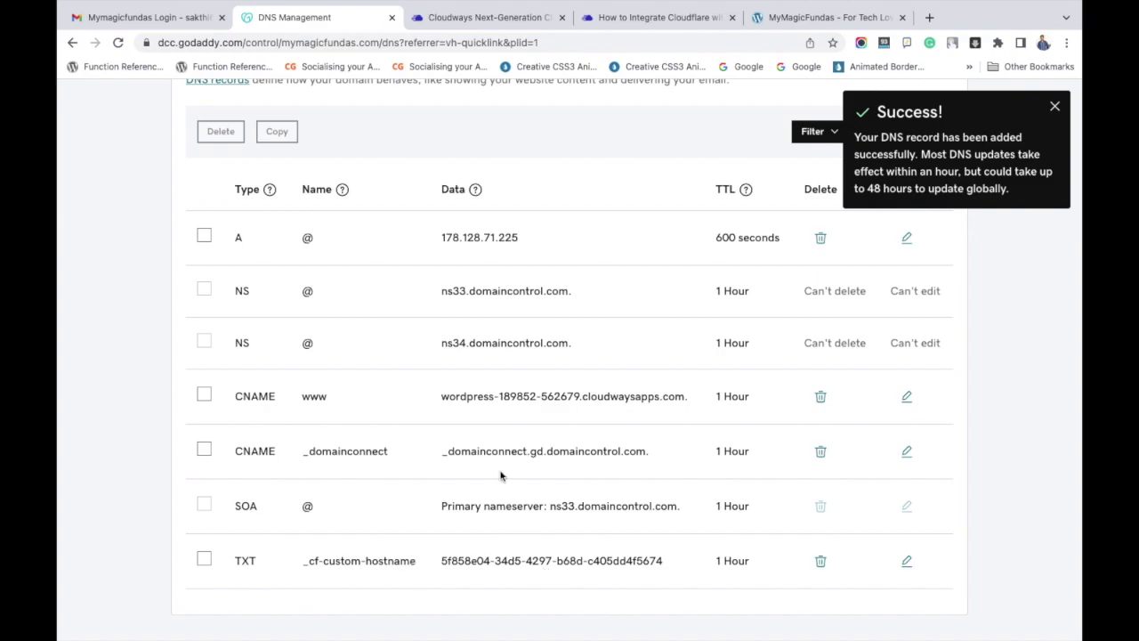
Step: Start another new GoDaddy DNS record with type TXT
scroll(562, 386, "up", 1)
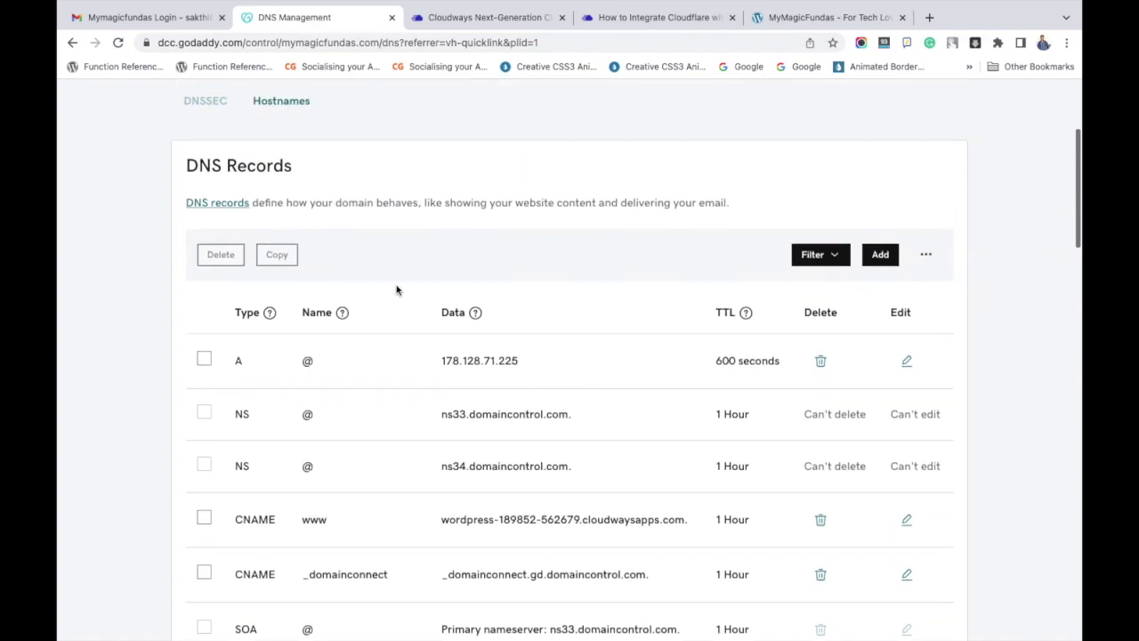
scroll(397, 290, "up", 1)
scroll(397, 290, "up", 1)
scroll(394, 290, "down", 2)
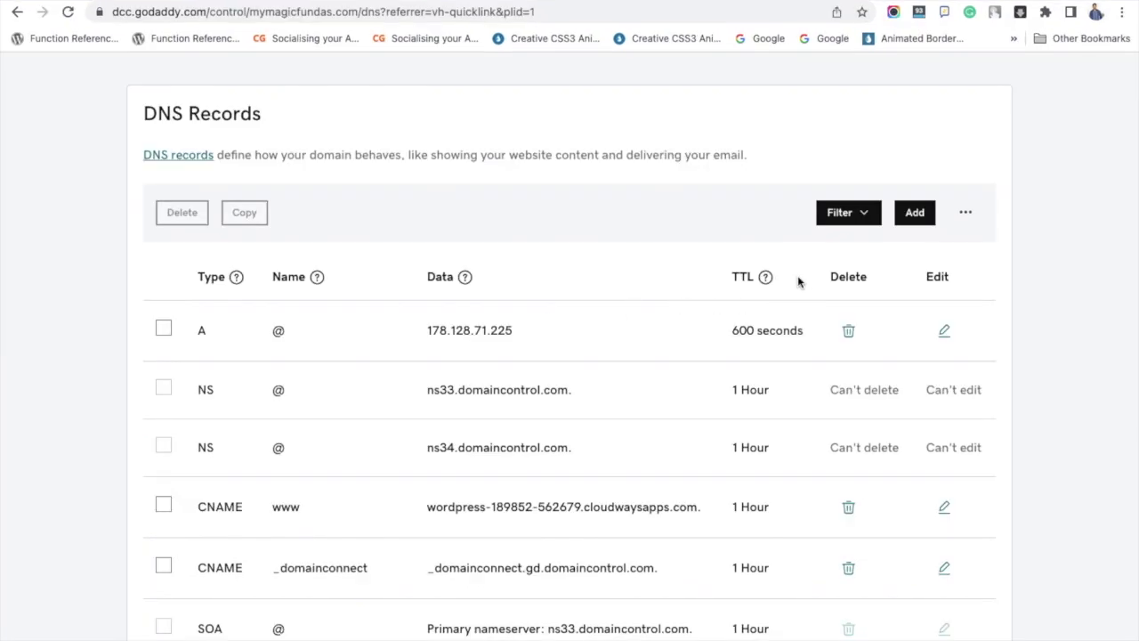
scroll(815, 294, "up", 1)
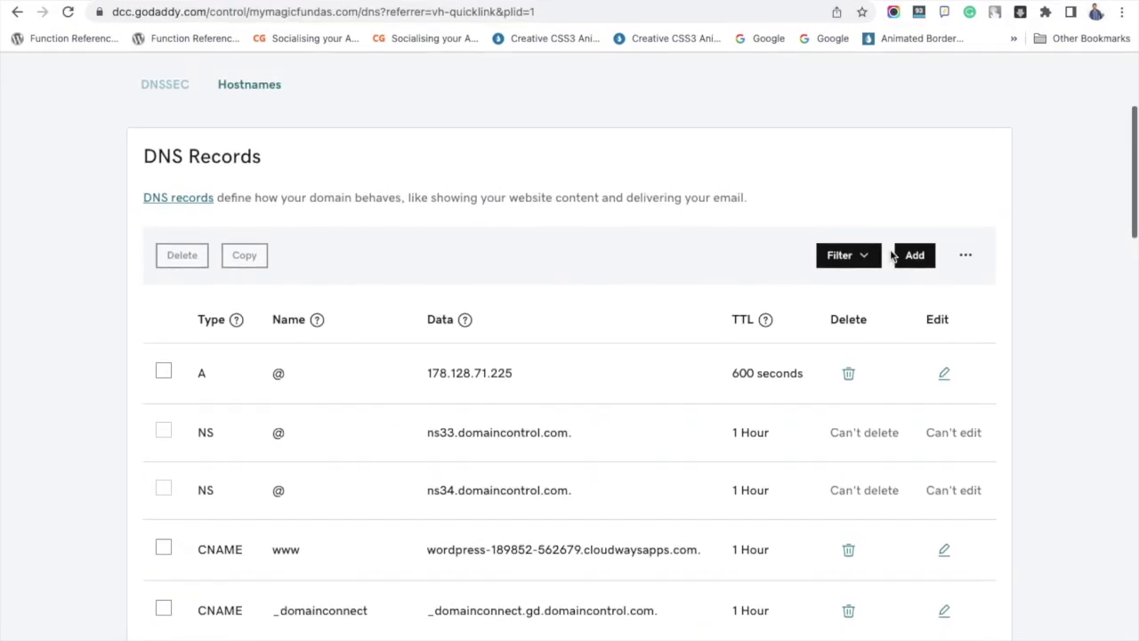
left_click(917, 255)
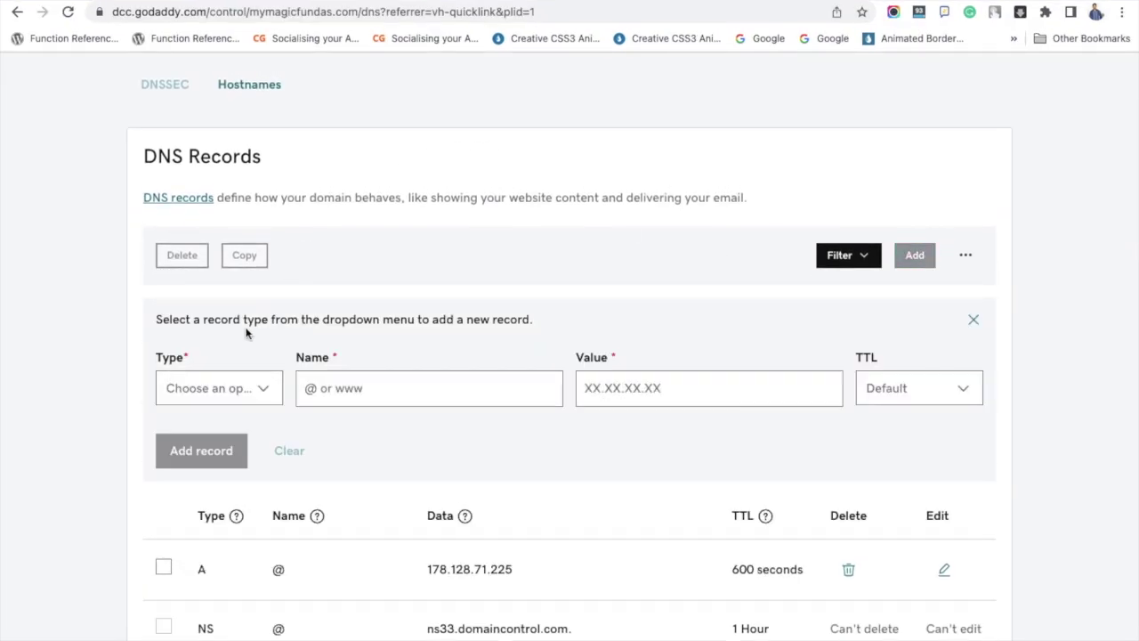
left_click(234, 395)
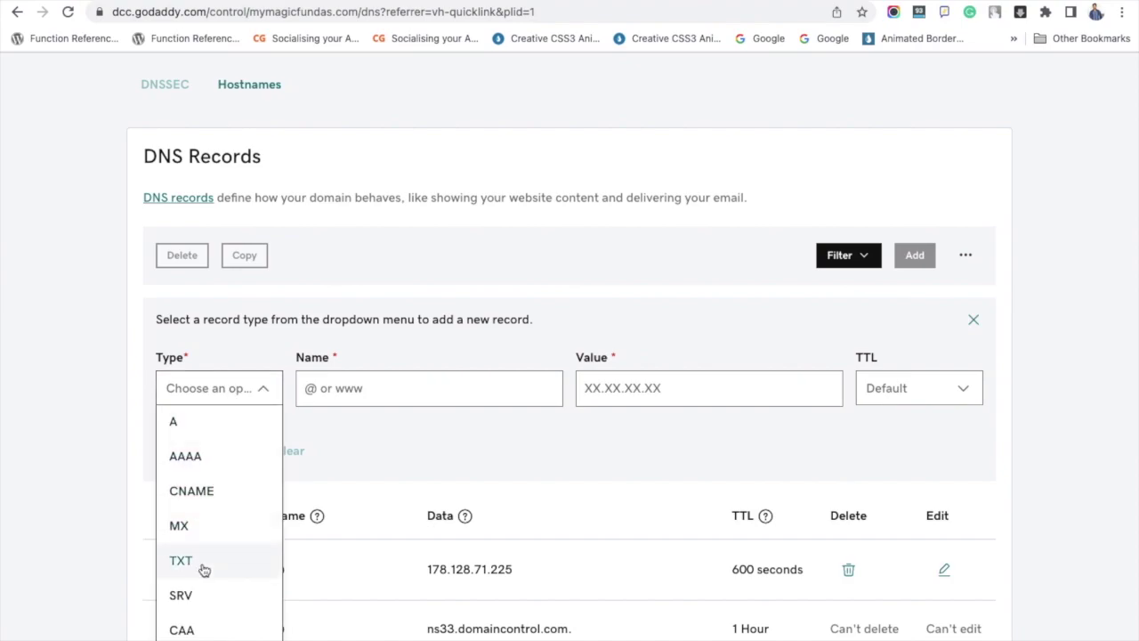
left_click(203, 564)
Step: Set the record's name to @ and value to ca3-95e477af61c242f1a0f7683c677d2915 from Cloudways
left_click(445, 2)
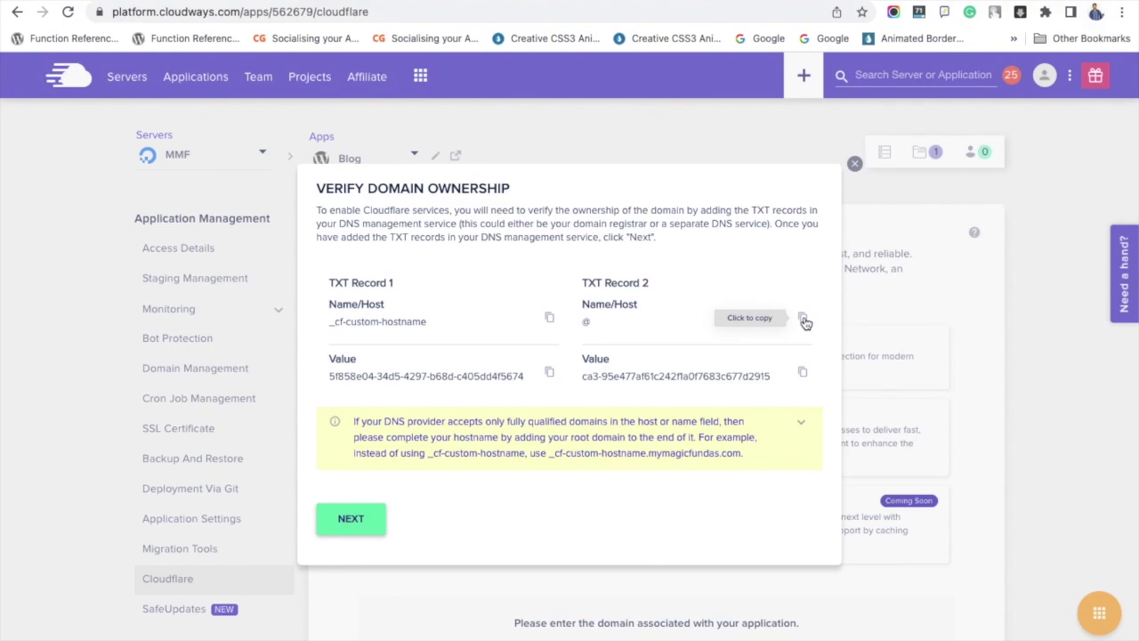
left_click(803, 321)
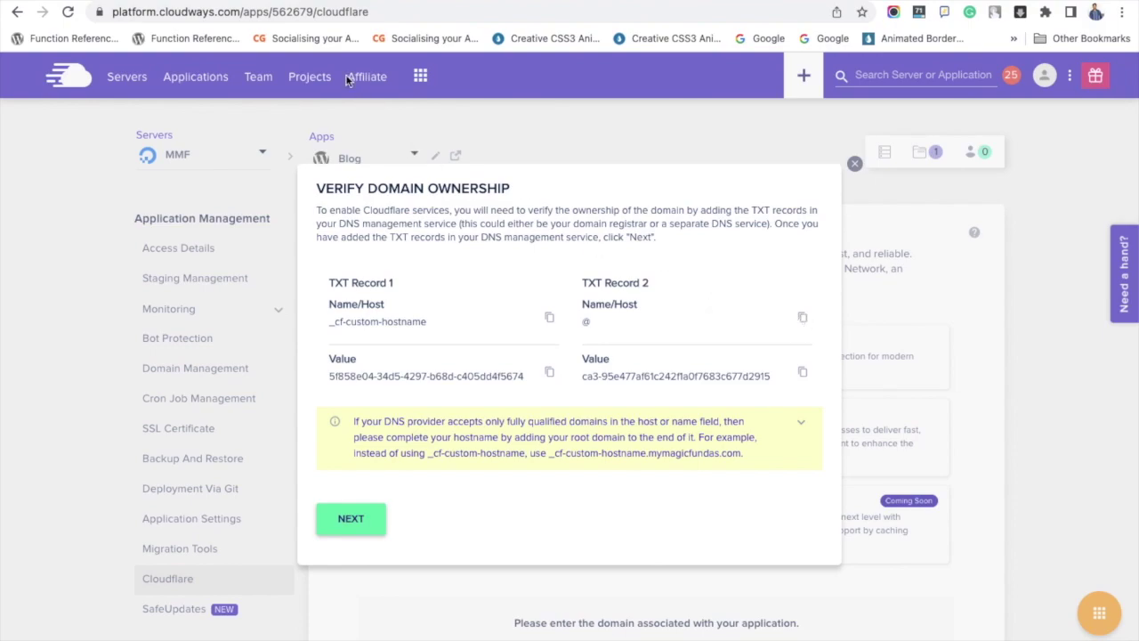
left_click(307, 4)
left_click(367, 389)
type("@")
left_click(605, 389)
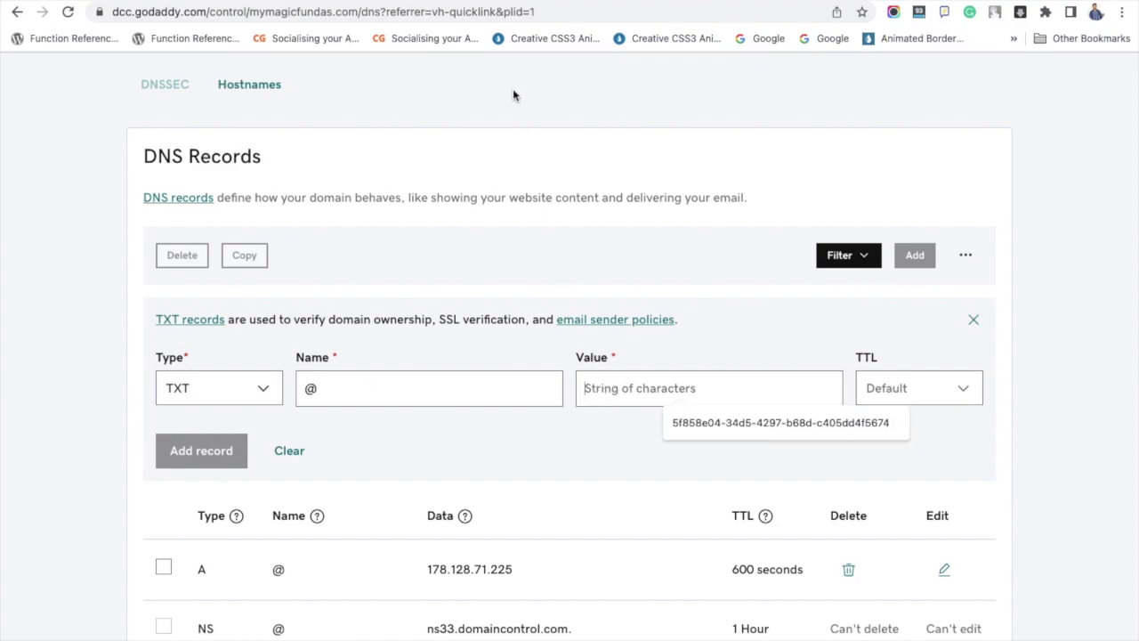
left_click(456, 2)
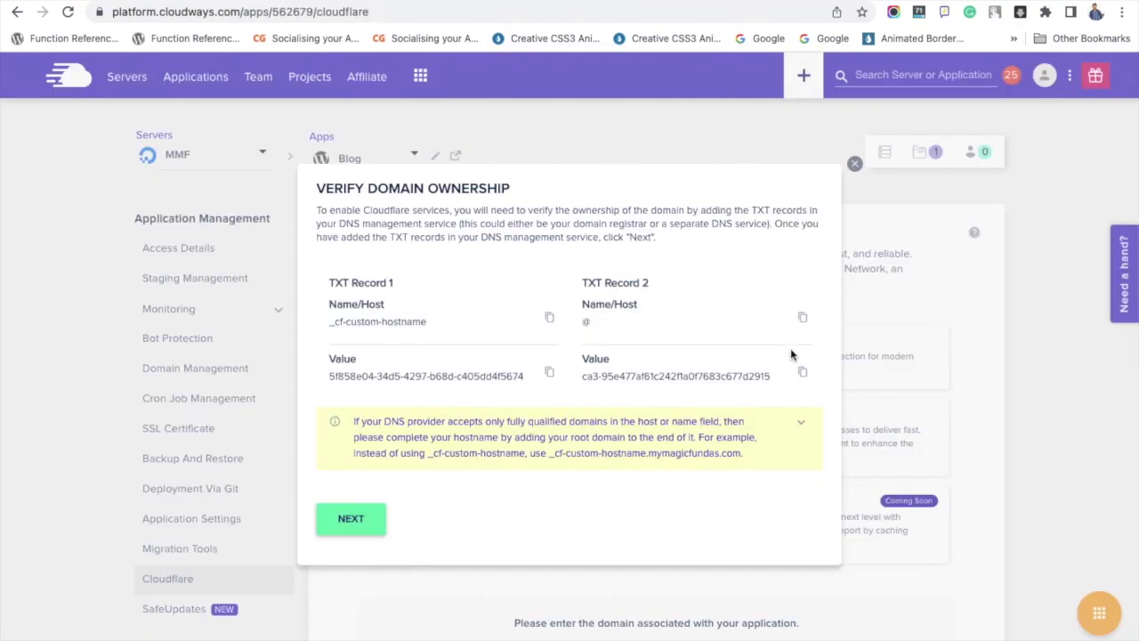
left_click(802, 371)
left_click(298, 3)
left_click(588, 384)
key("super+v")
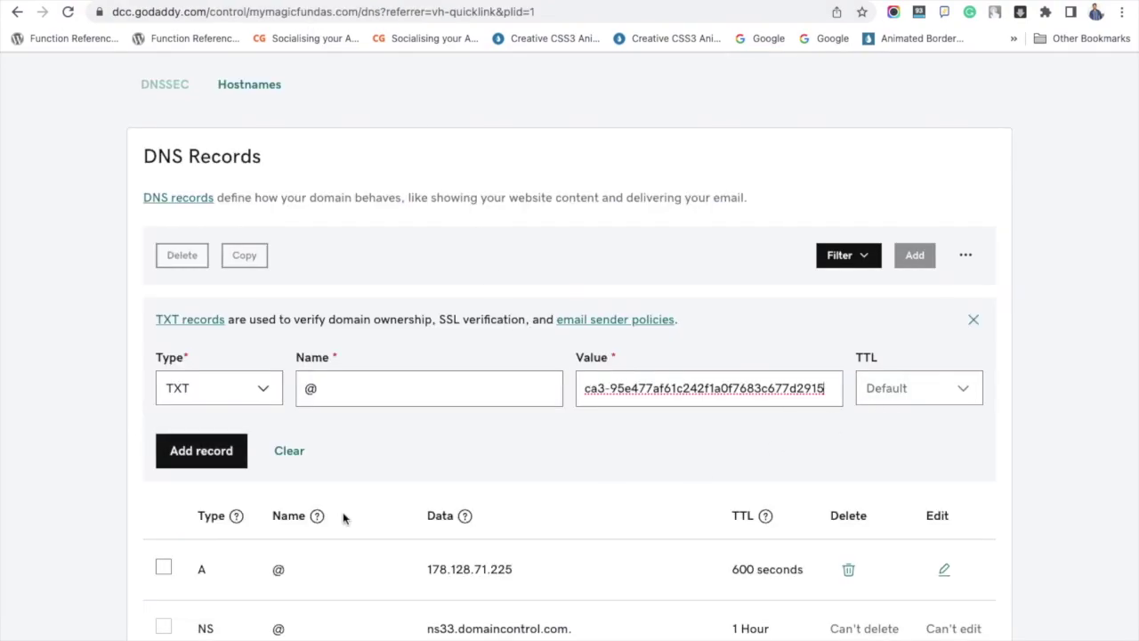
Step: Save the second TXT record and return to the Cloudways Verify Domain Ownership dialog
left_click(191, 452)
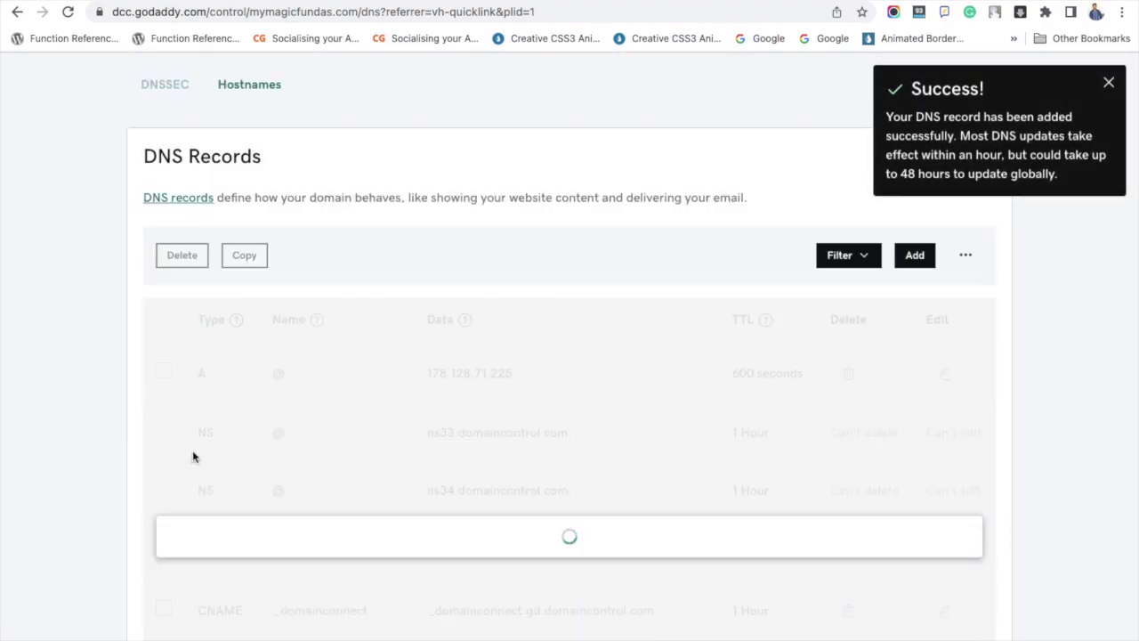
scroll(480, 564, "down", 3)
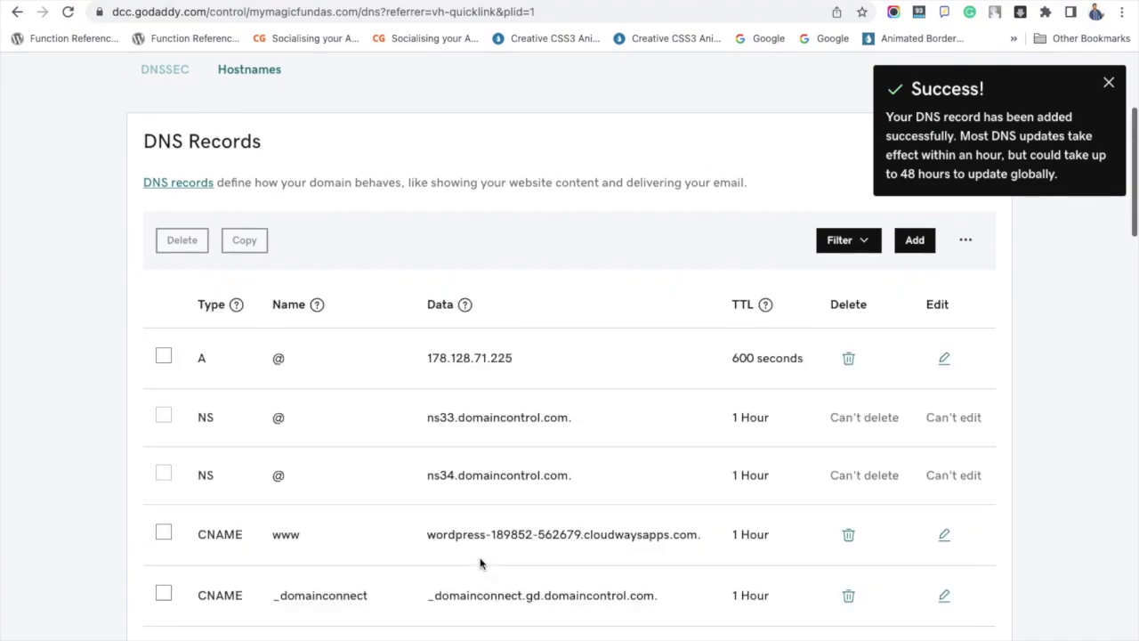
scroll(480, 564, "down", 1)
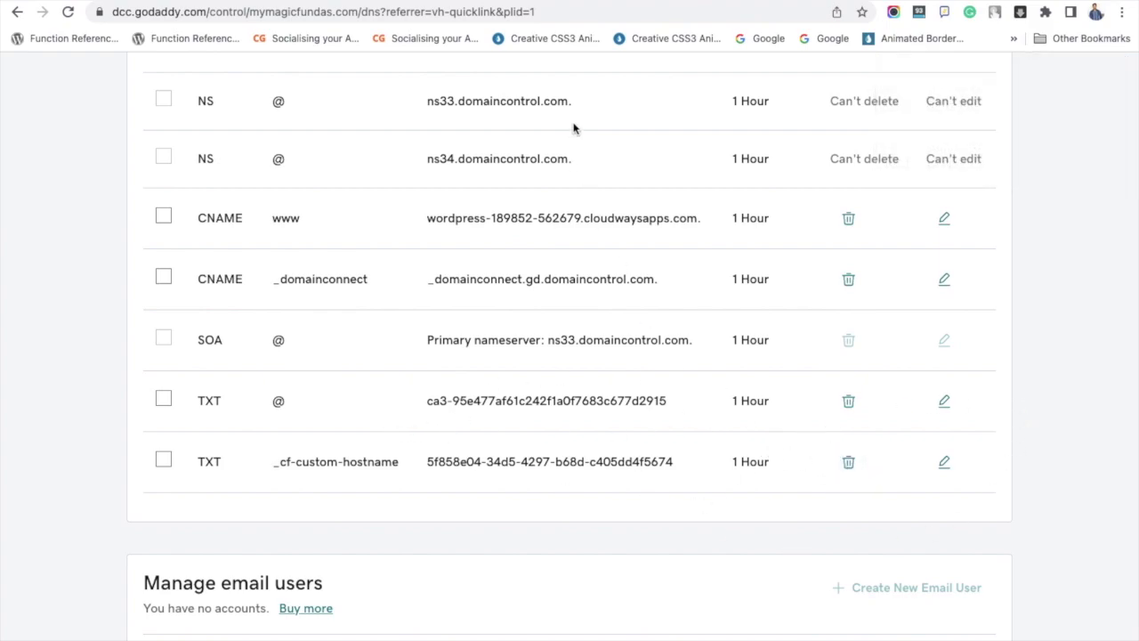
left_click(524, 3)
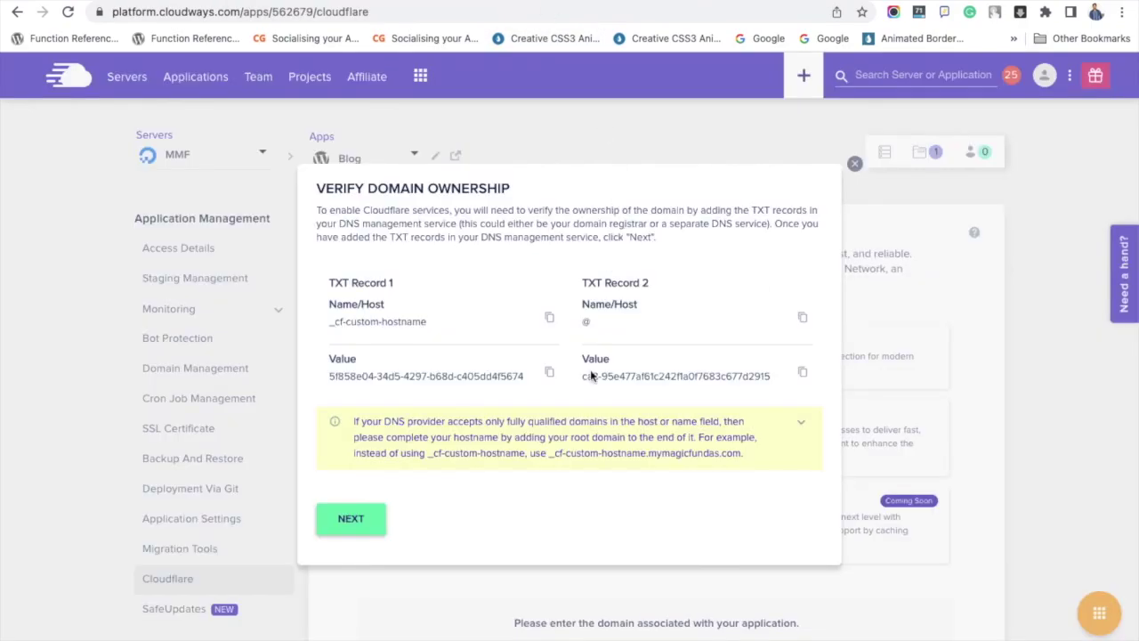
Step: Submit for verification, highlight the 24-hour and A/CNAME notes, and finish the dialog
left_click(369, 527)
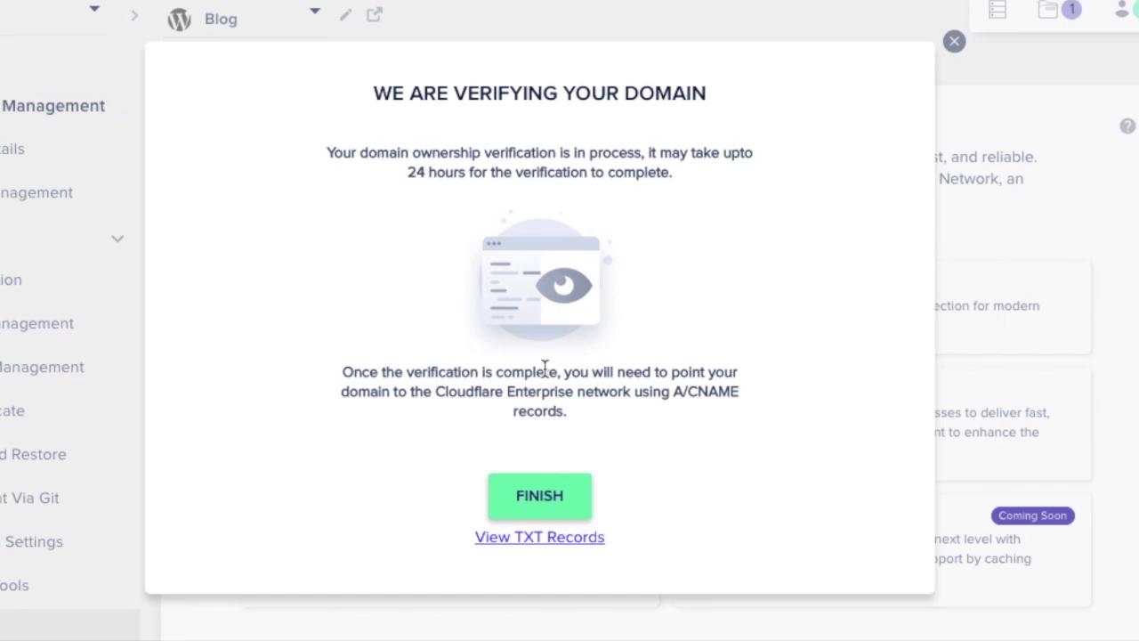
triple_click(519, 173)
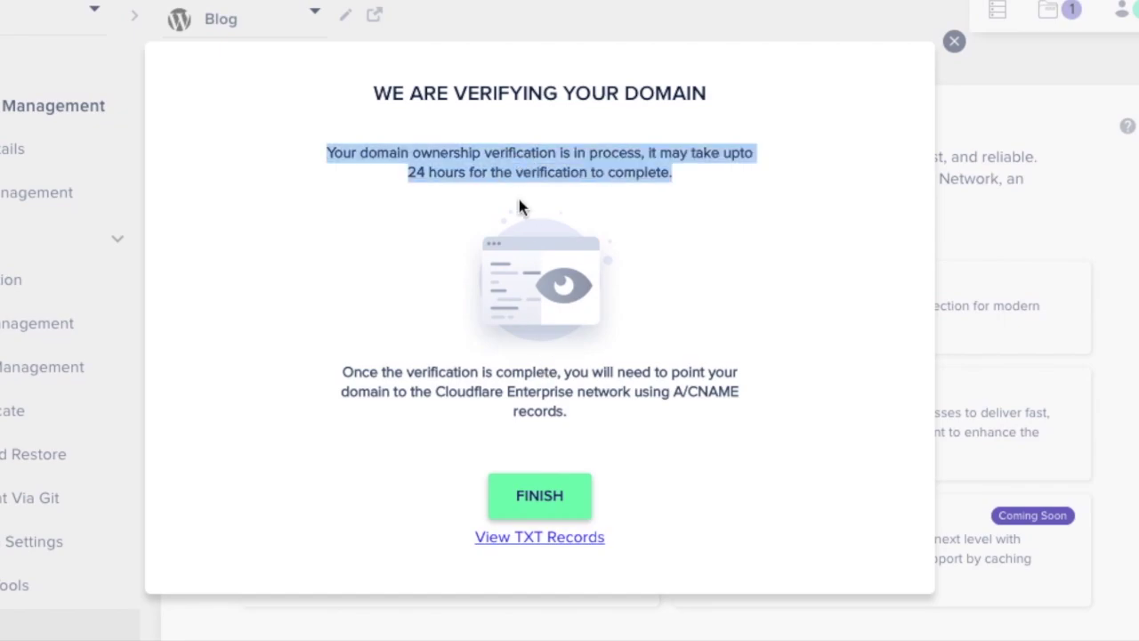
triple_click(540, 393)
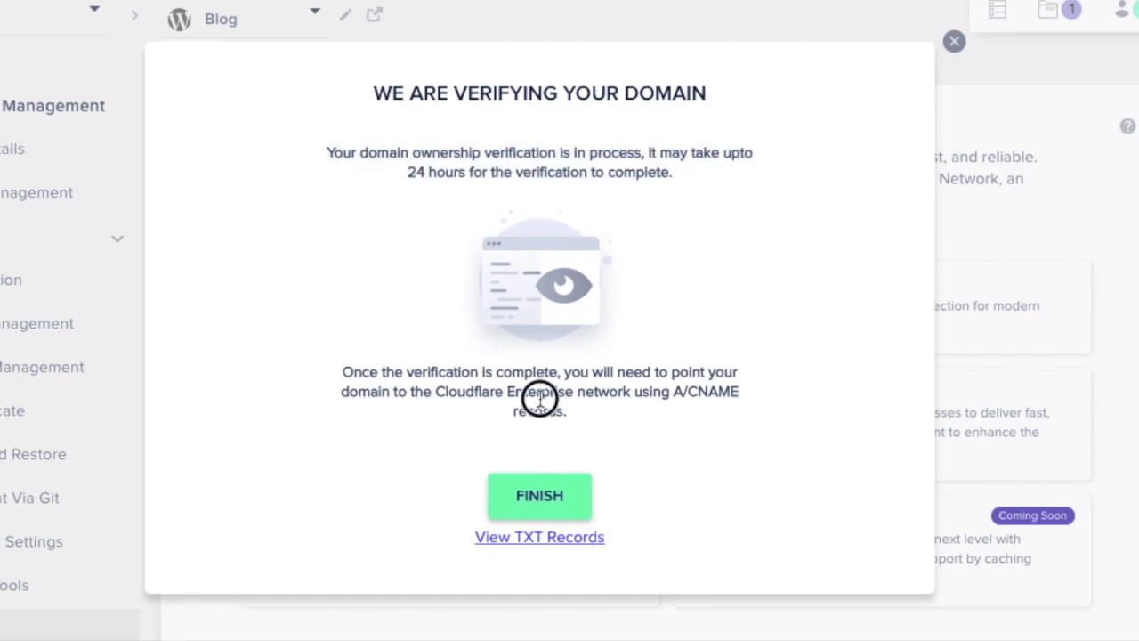
left_click(644, 458)
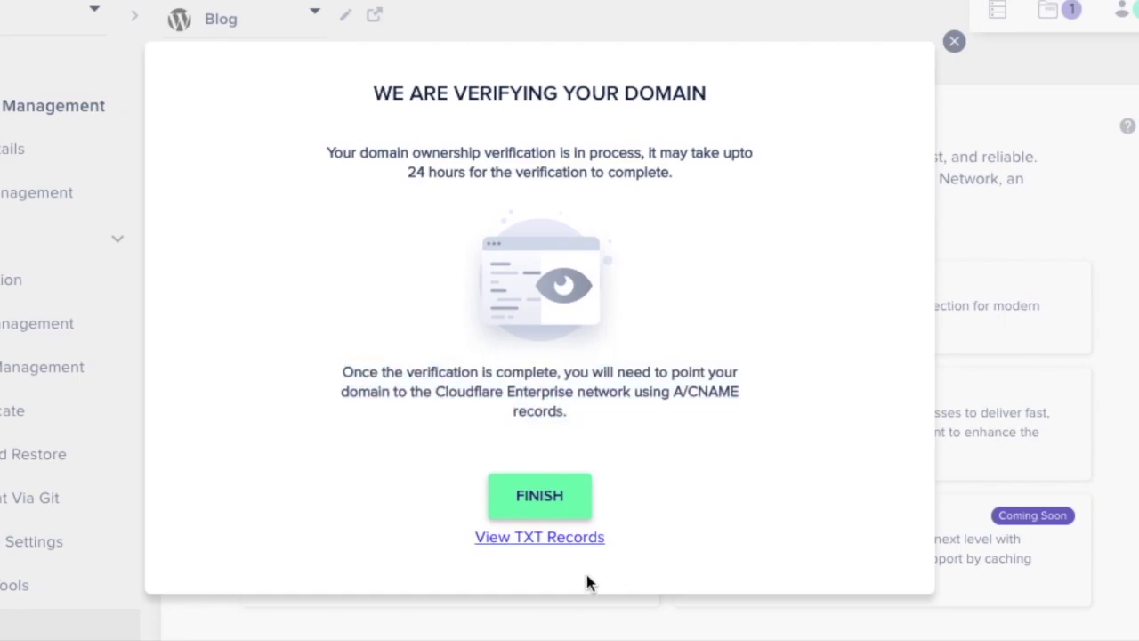
left_click(544, 501)
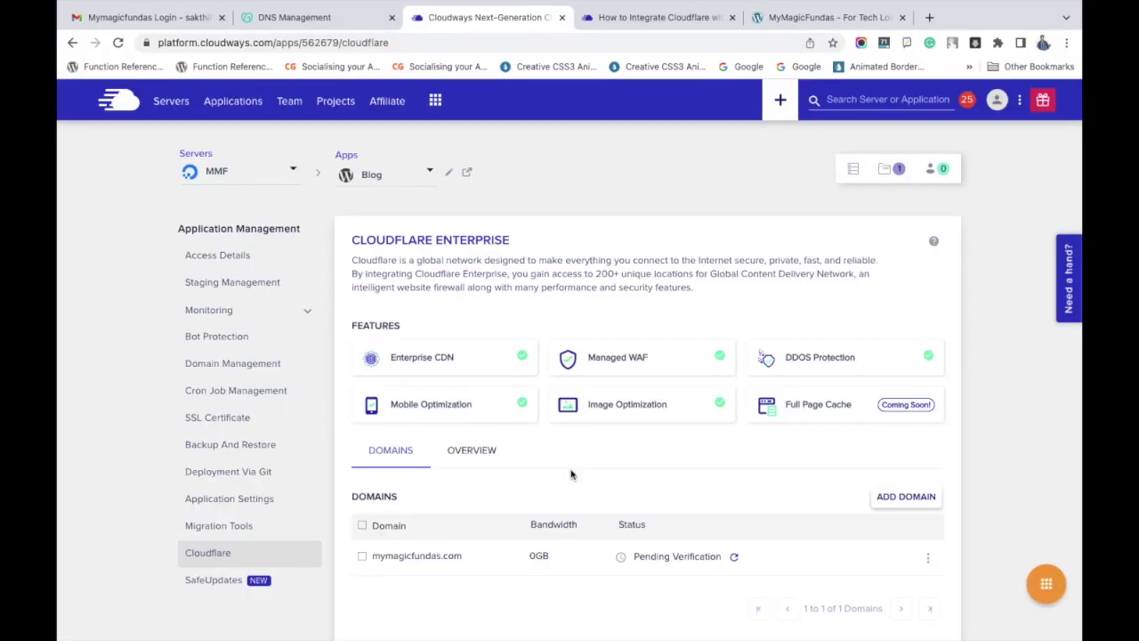
Step: Recheck mymagicfundas.com until verified, then show A records 162.159.136.54 and 162.159.137.54
scroll(571, 475, "down", 1)
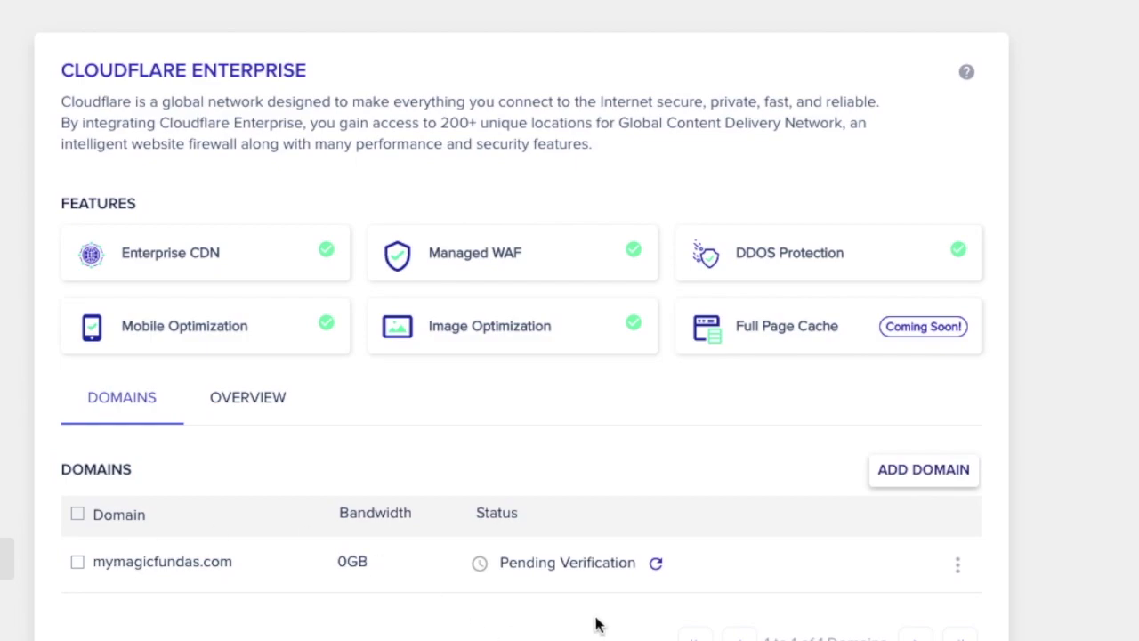
left_click(658, 570)
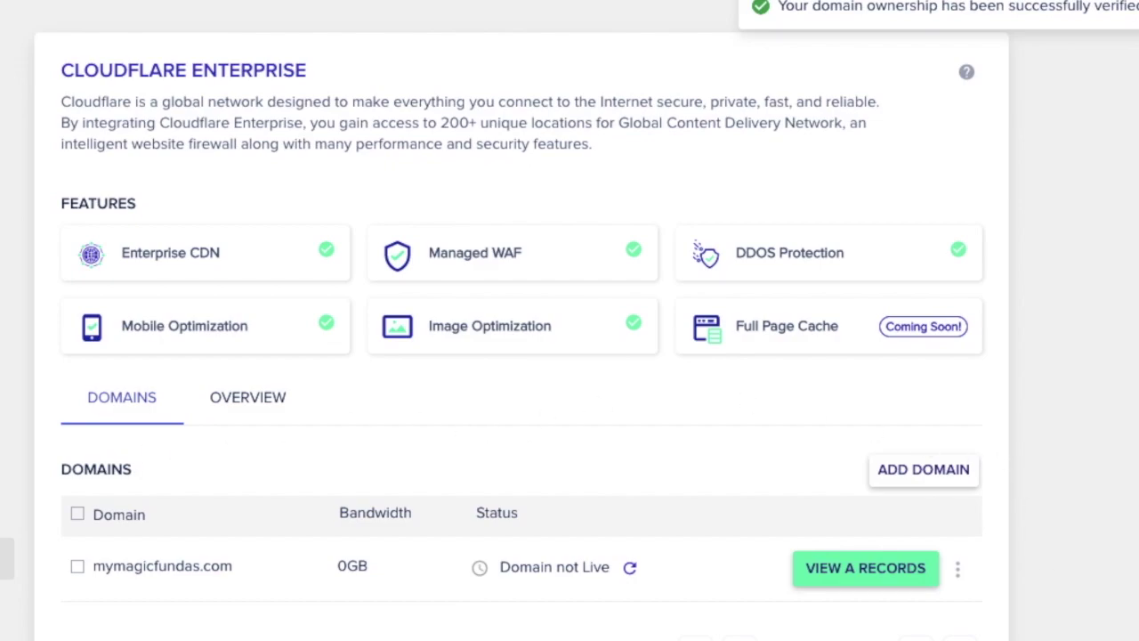
left_click(888, 570)
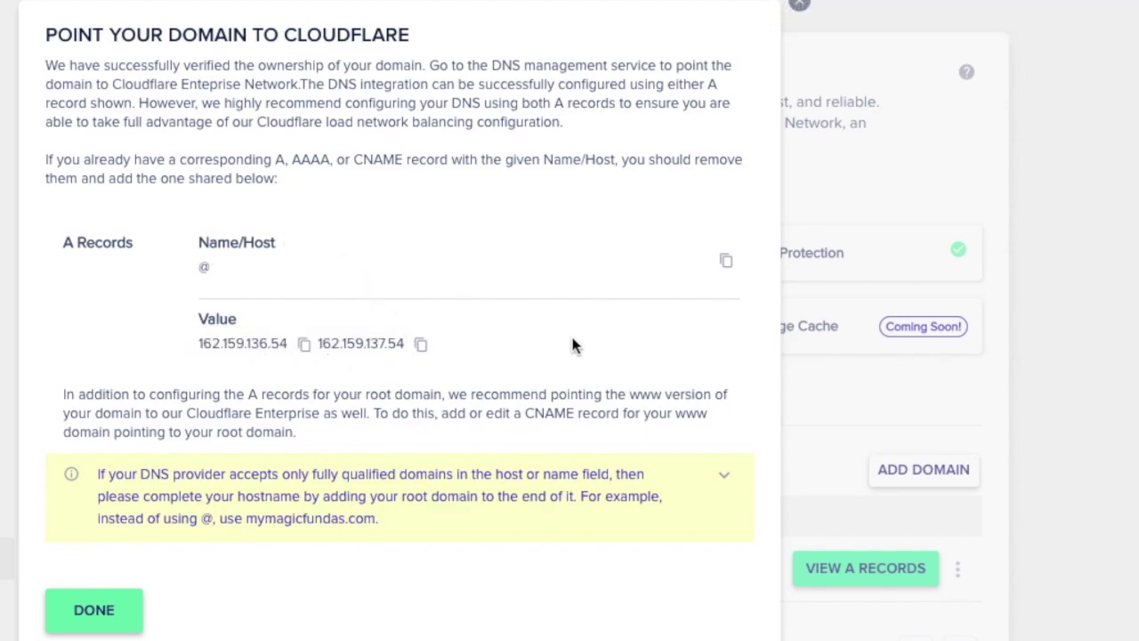
Step: Highlight the Point Your Domain to Cloudflare title and copy the @ A record 162.159.136.54
triple_click(237, 36)
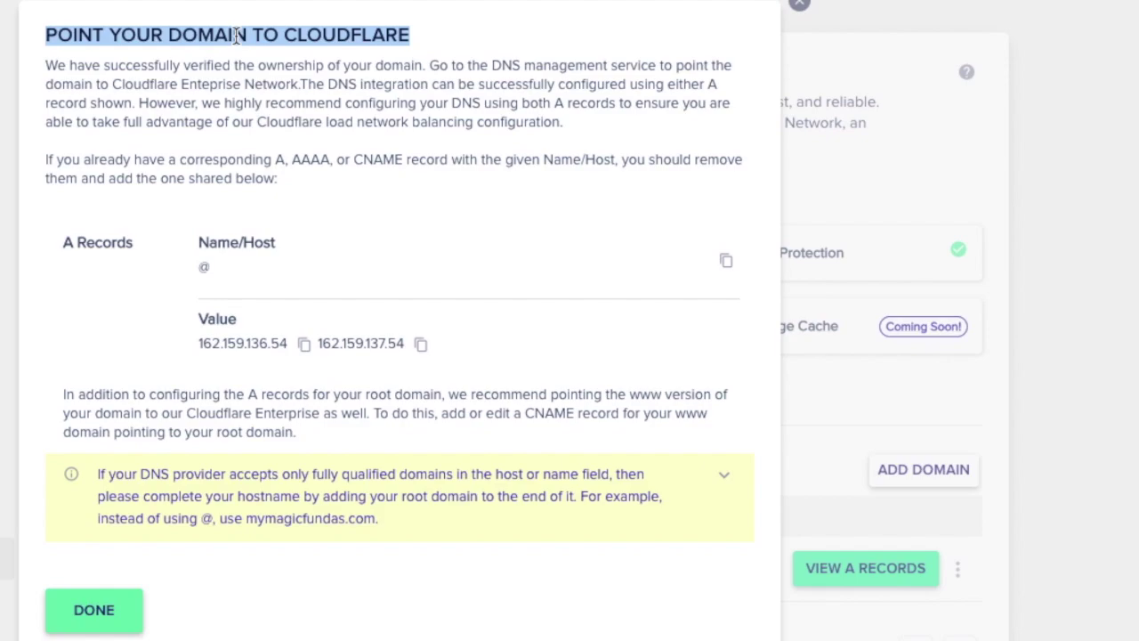
left_click(304, 347)
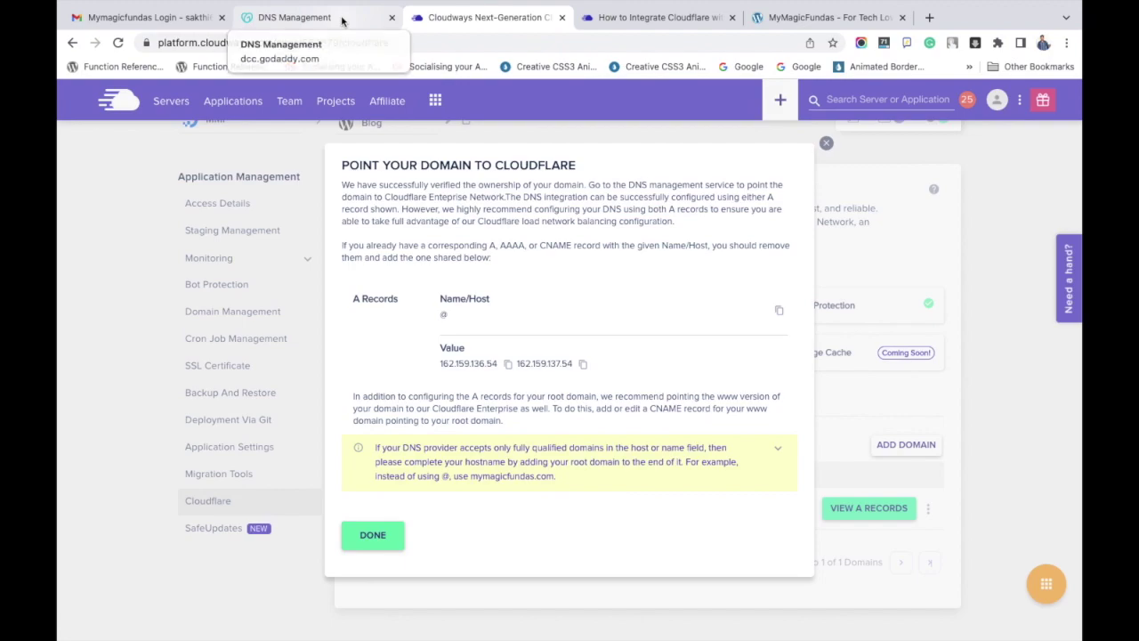
Step: Delete GoDaddy's old A record @ → 178.128.71.225 for mymagicfundas.com
left_click(344, 24)
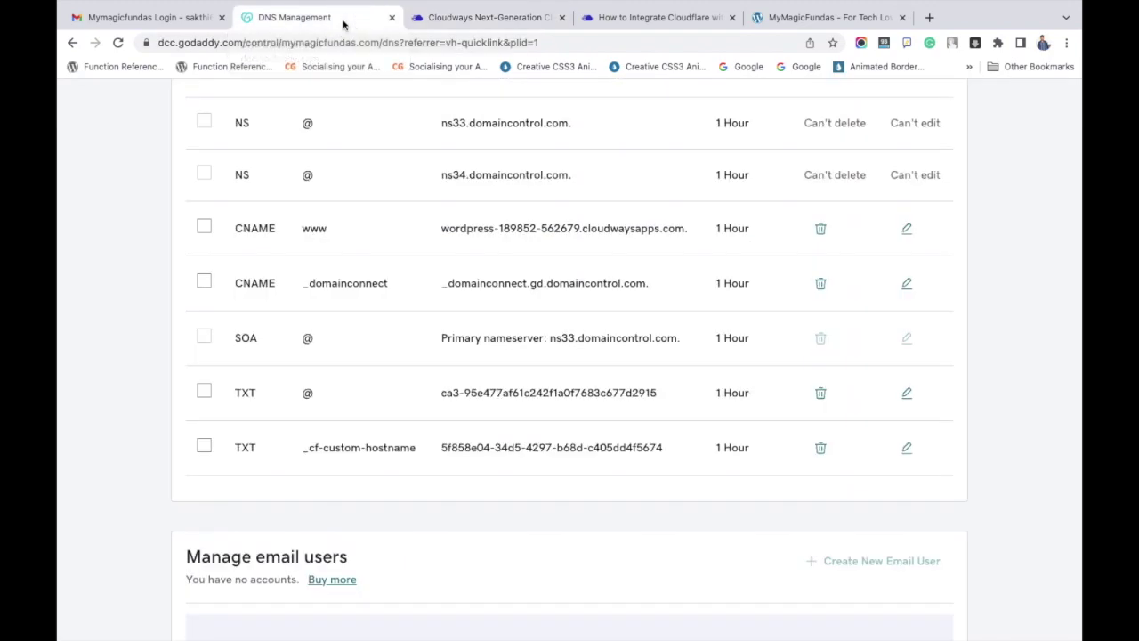
scroll(442, 258, "up", 3)
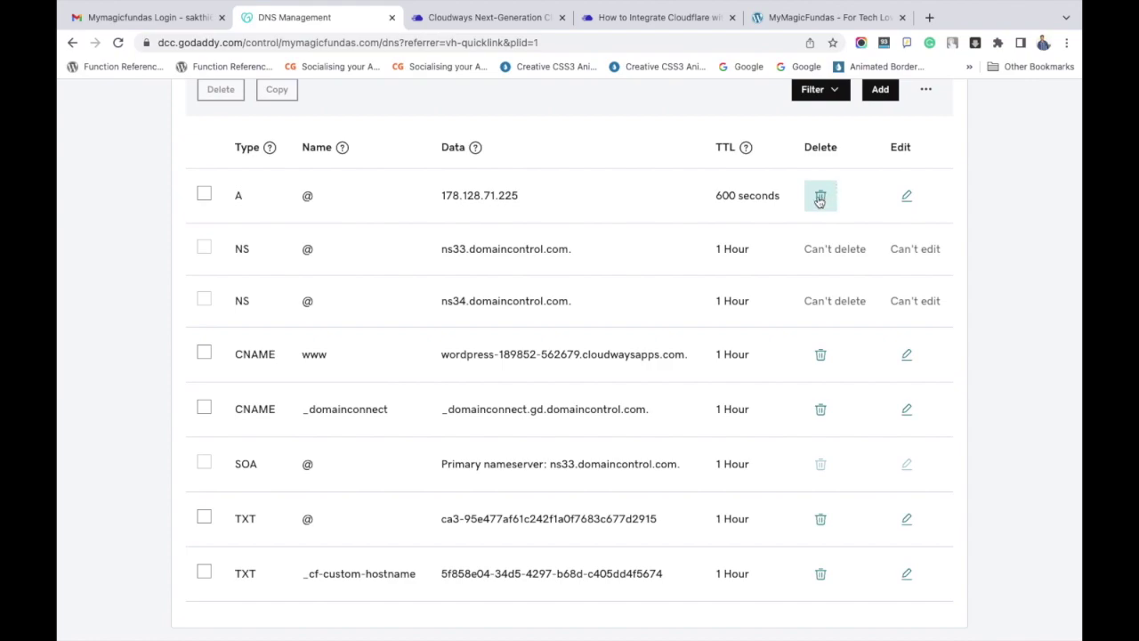
left_click(820, 199)
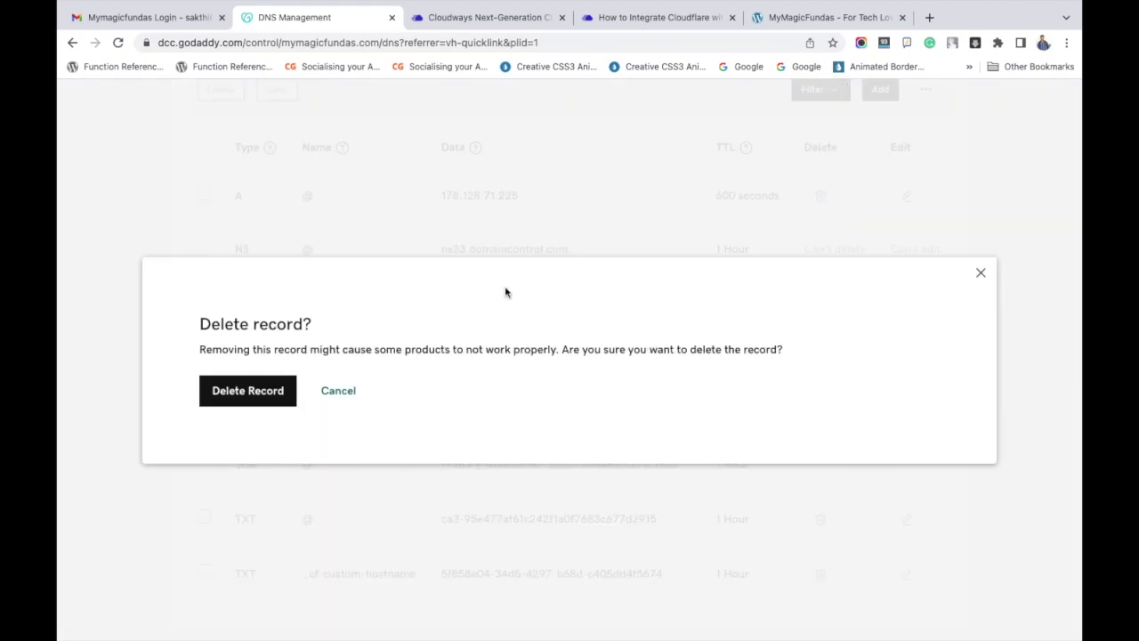
left_click(264, 393)
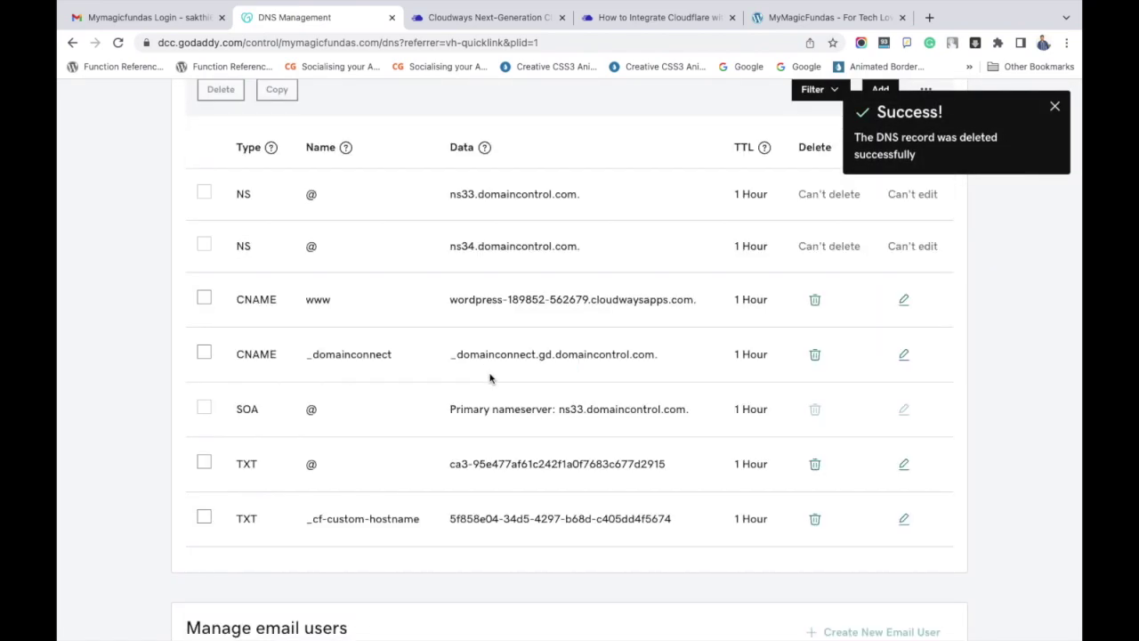
scroll(392, 460, "up", 3)
left_click(881, 229)
Step: Fill in a new A record named @ with the pasted value 162.159.136.54
left_click(271, 358)
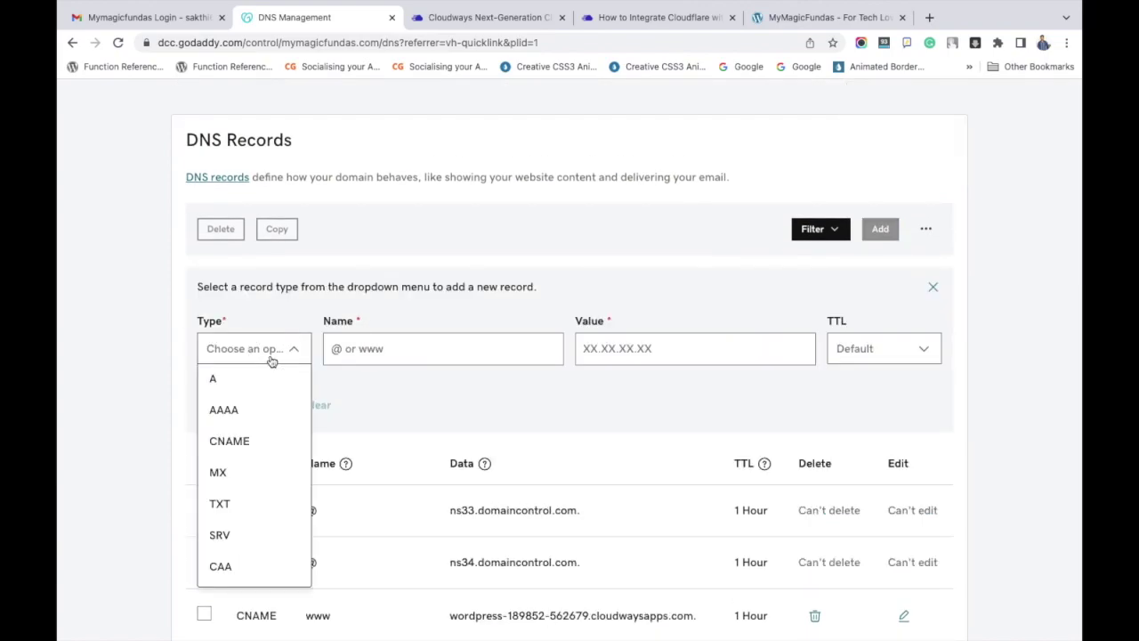
left_click(246, 387)
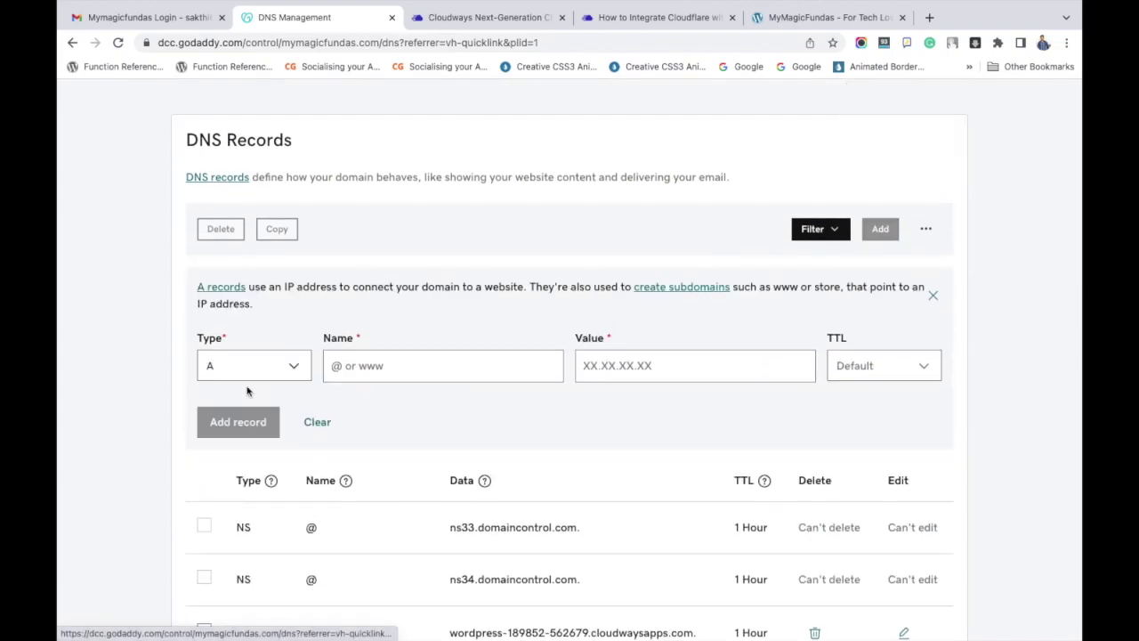
left_click(404, 367)
type("@")
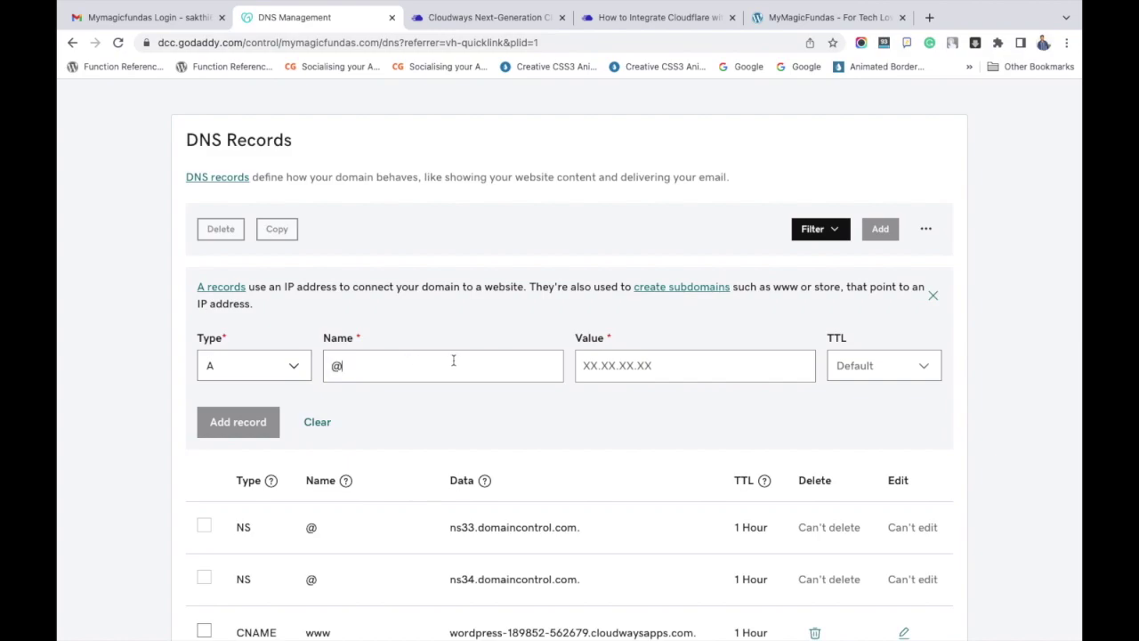
left_click(653, 362)
key("ctrl+v")
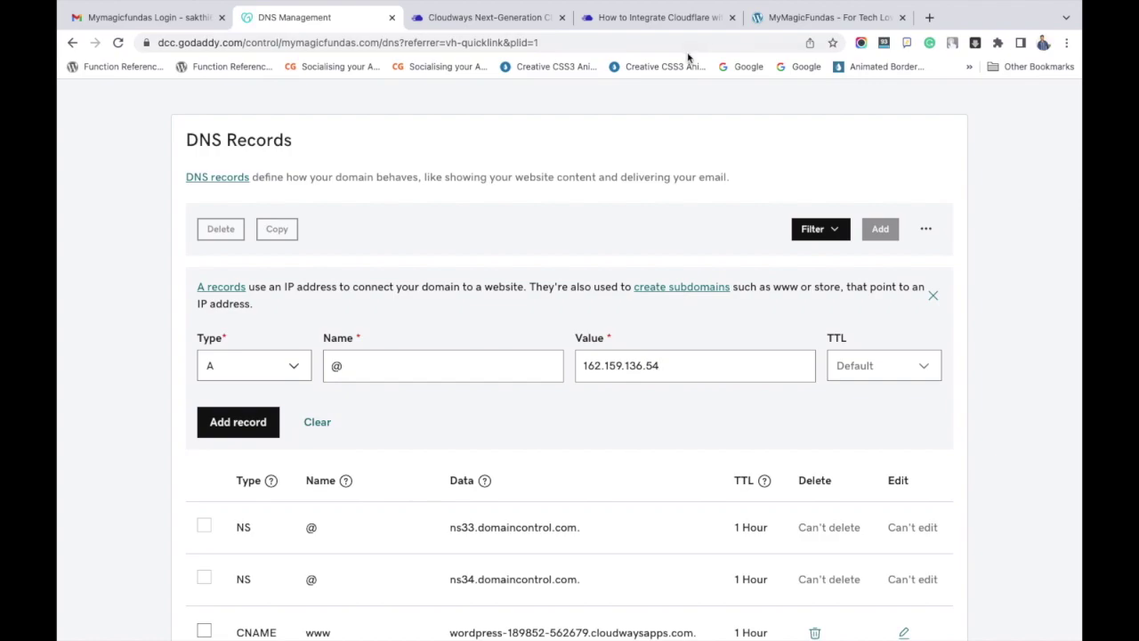
Step: Give the record a custom 600-second TTL, save it, and return to Cloudways
left_click(890, 369)
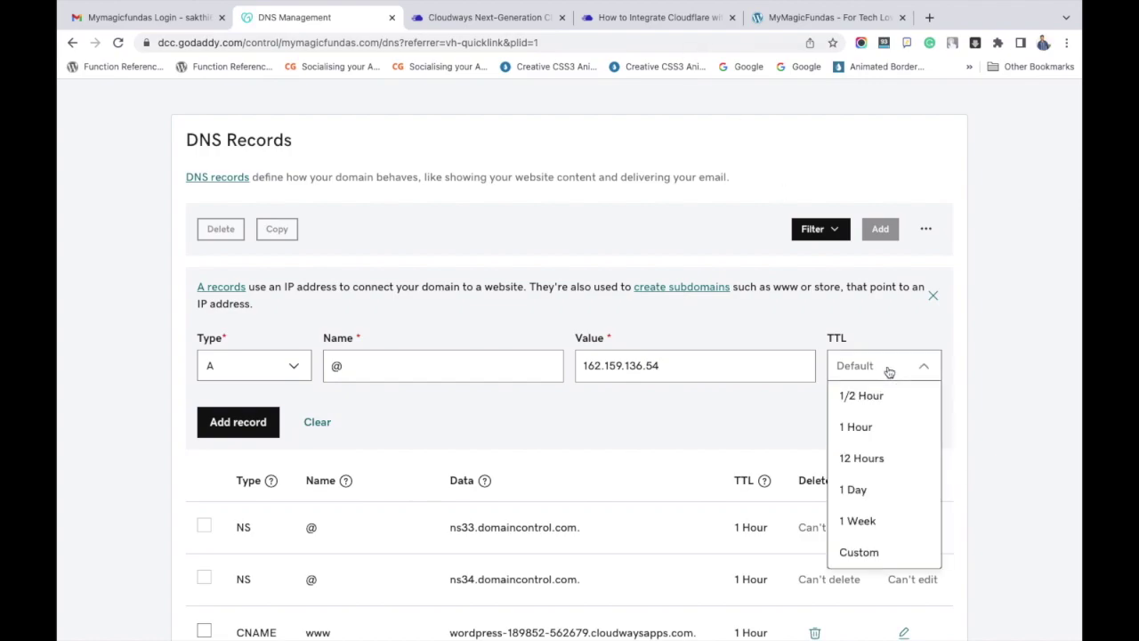
left_click(884, 552)
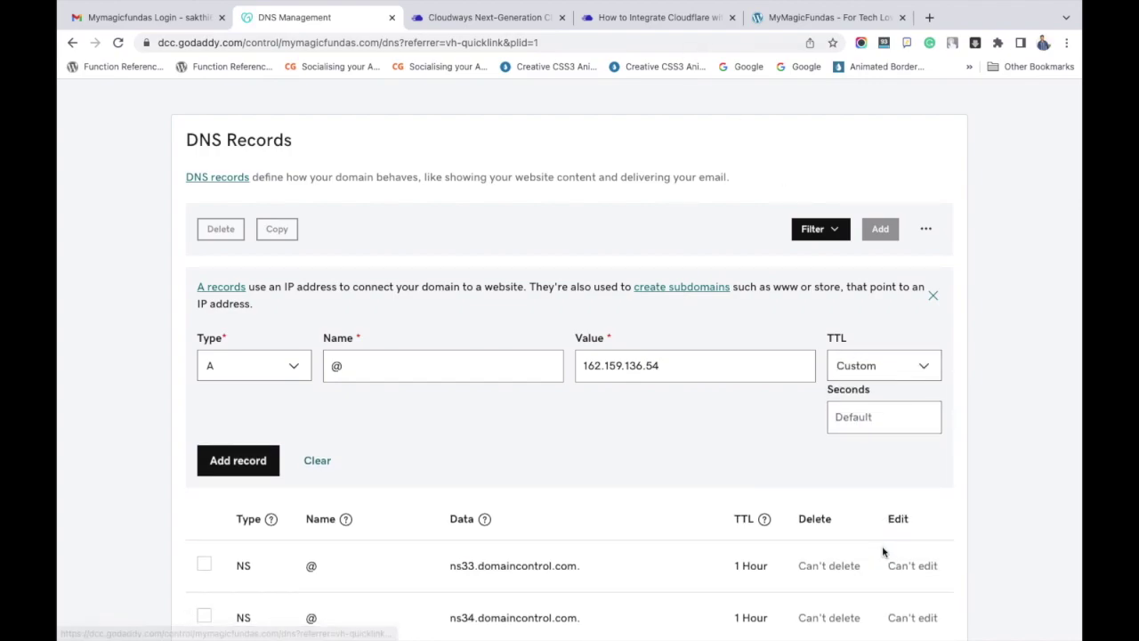
left_click(867, 415)
type("600")
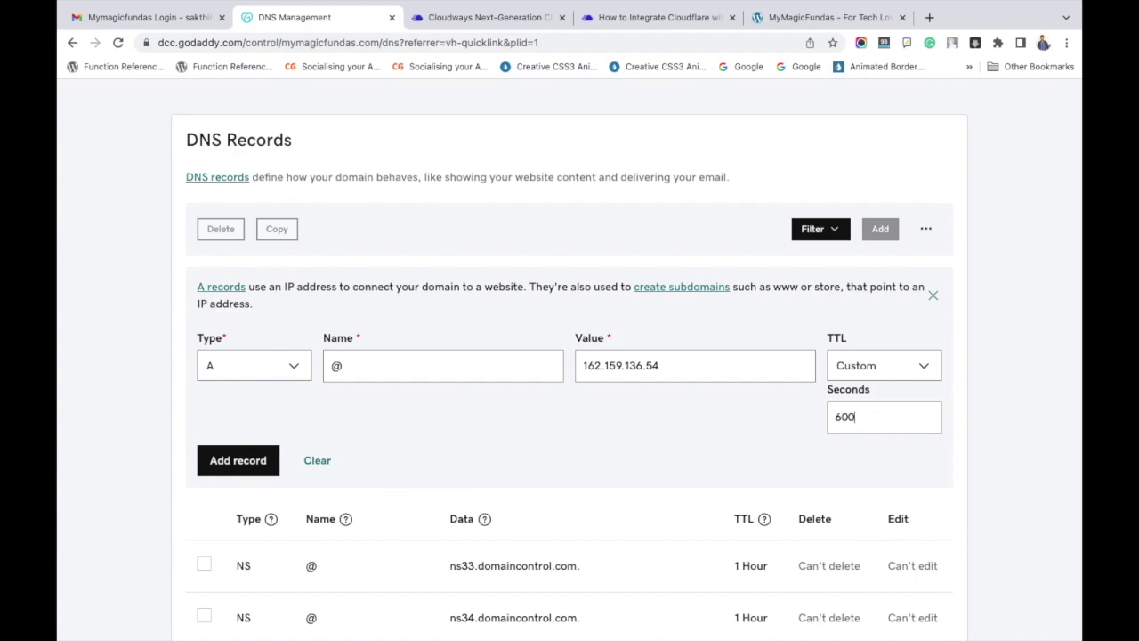
left_click(235, 469)
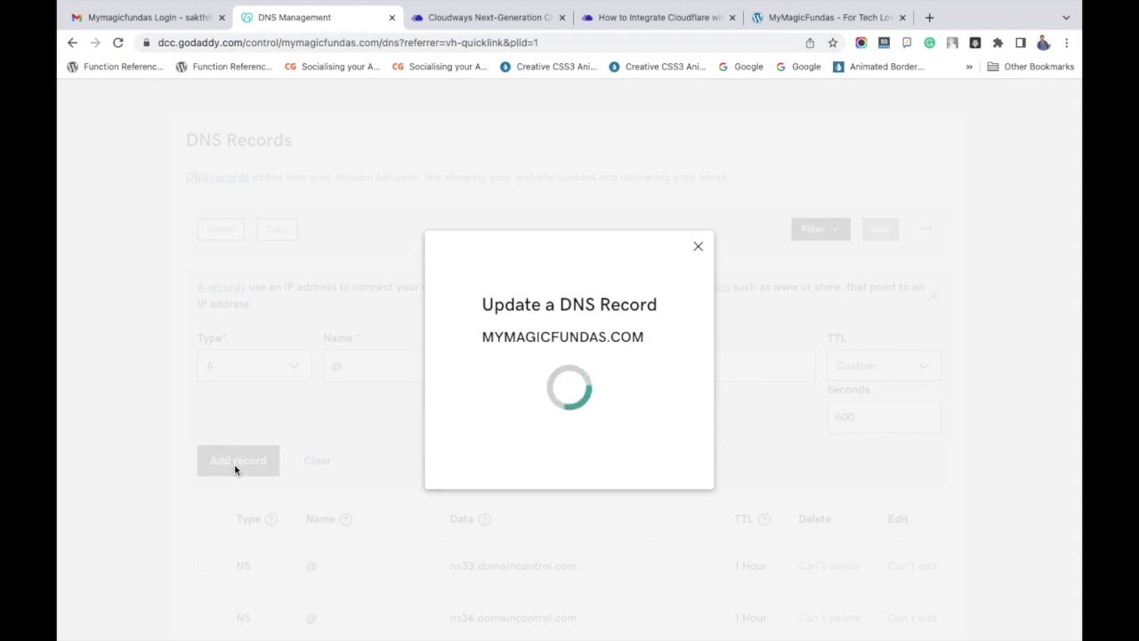
left_click(534, 18)
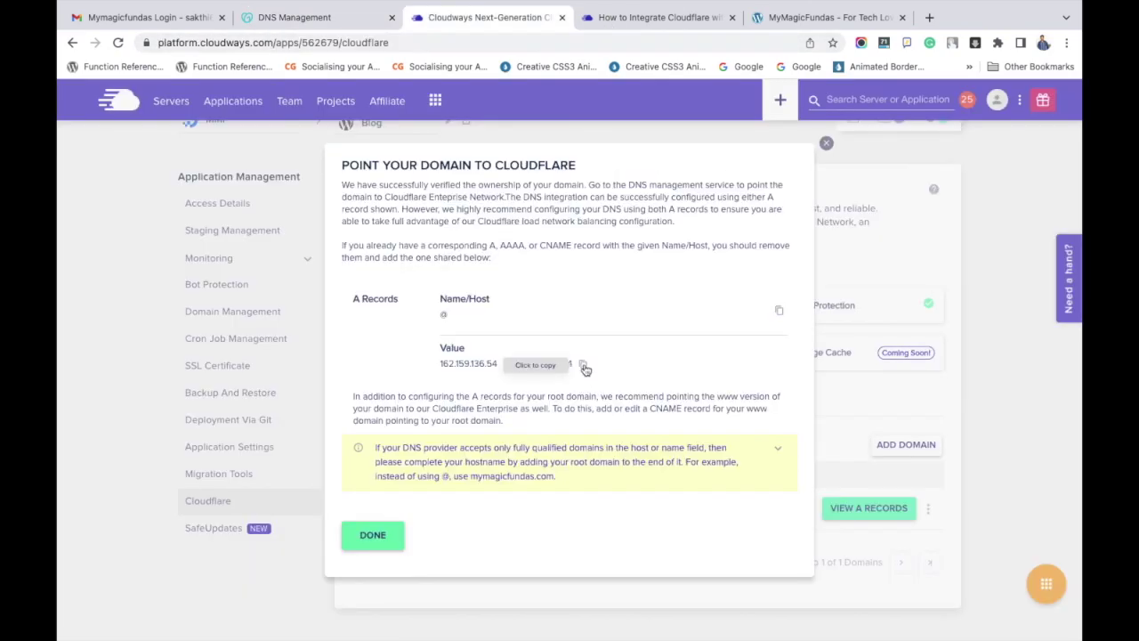
Step: Copy 162.159.137.54 from Cloudways and save it in GoDaddy as a second A record for @
left_click(586, 367)
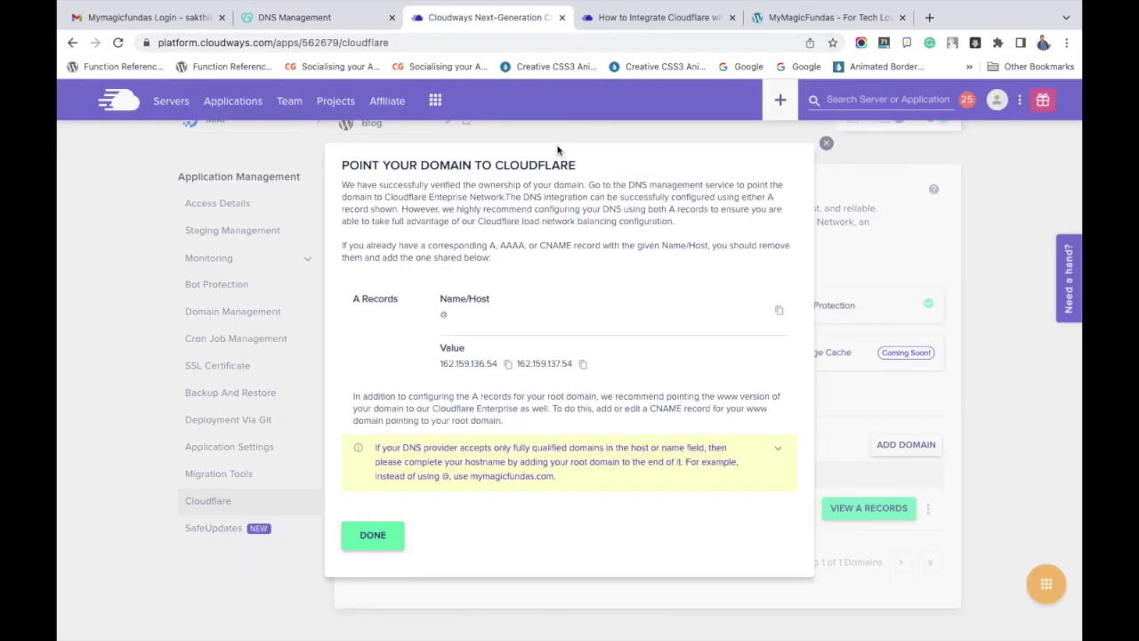
left_click(345, 19)
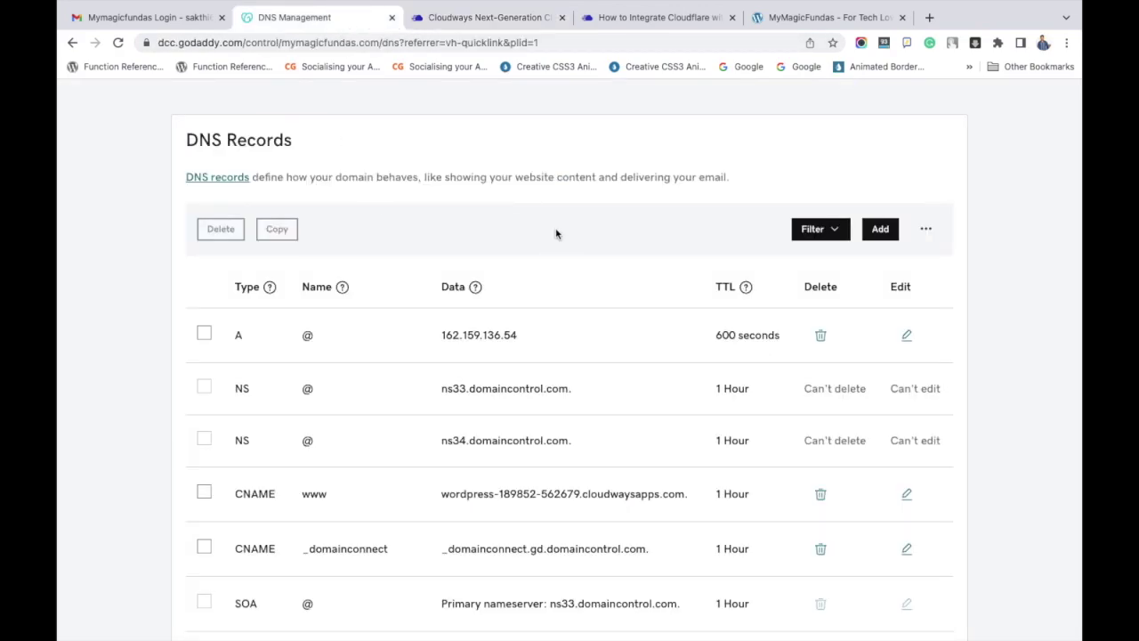
left_click(886, 235)
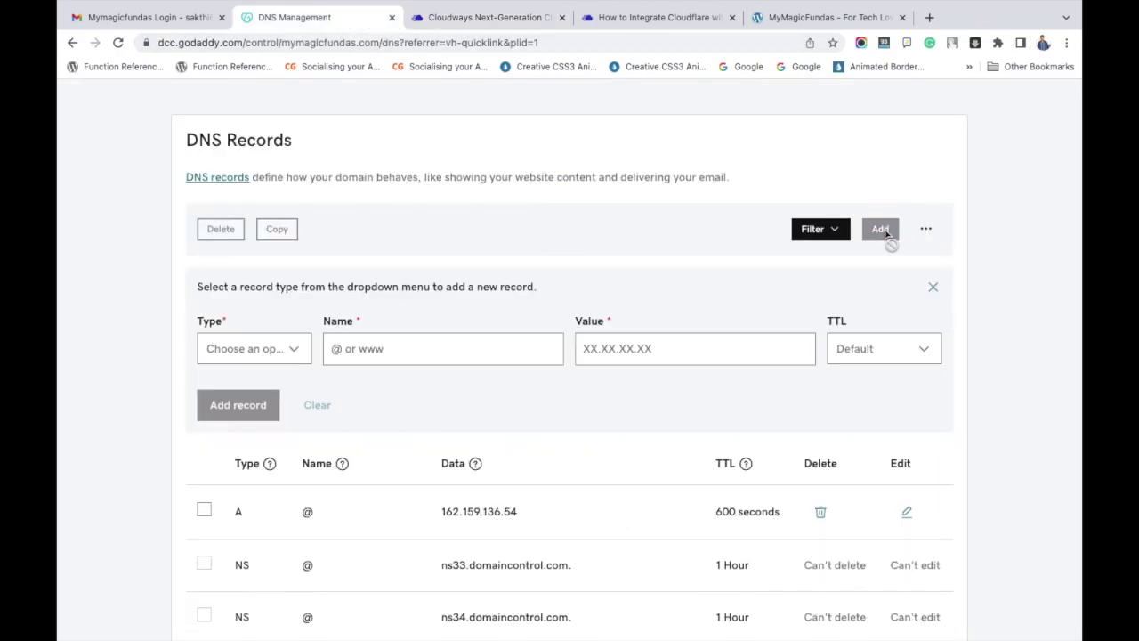
left_click(278, 349)
left_click(259, 377)
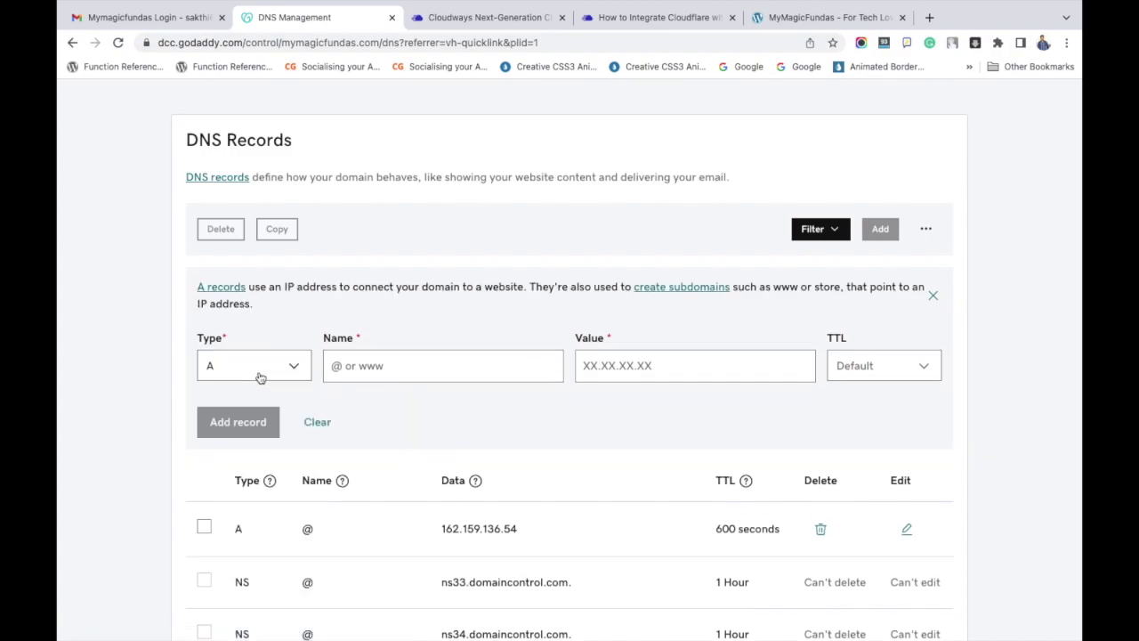
left_click(366, 369)
type("@")
left_click(641, 361)
key("super+v")
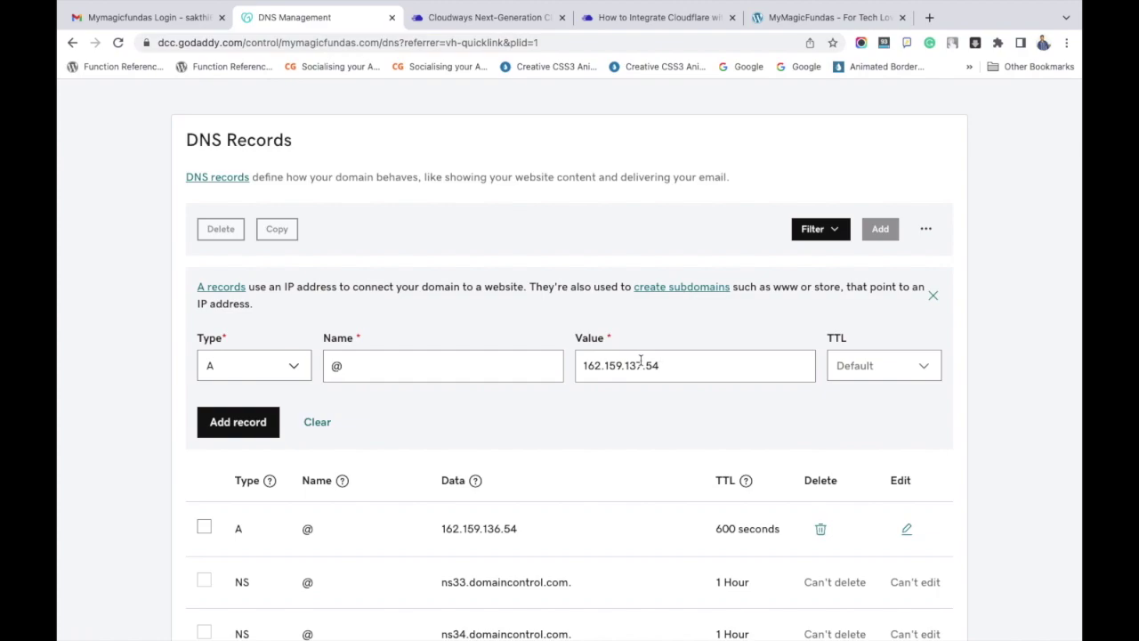
left_click(240, 424)
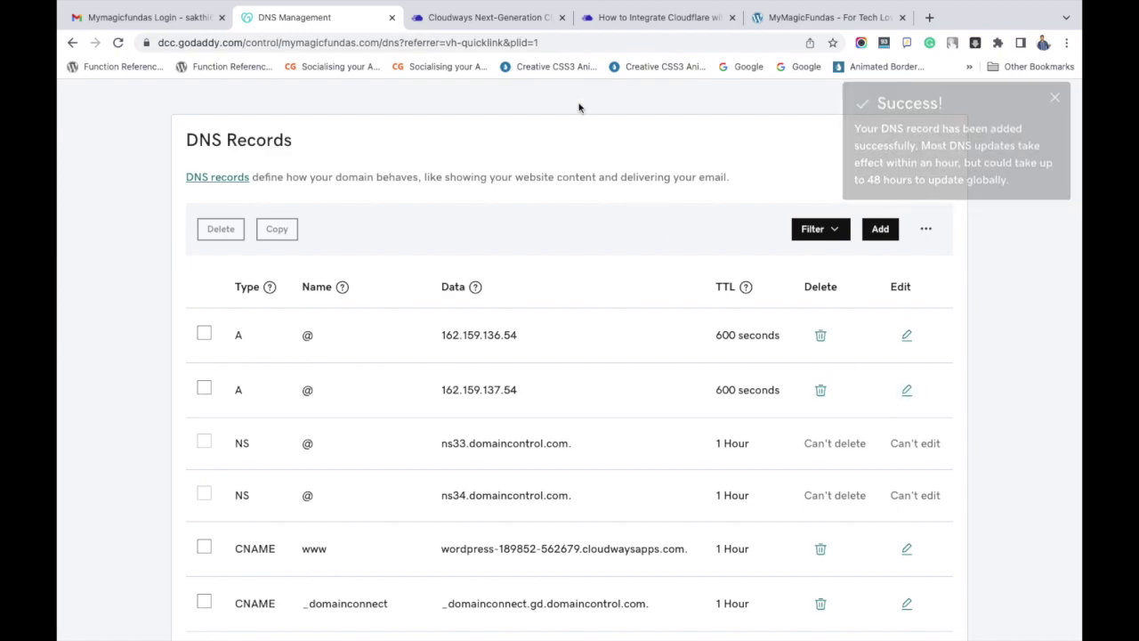
left_click(522, 19)
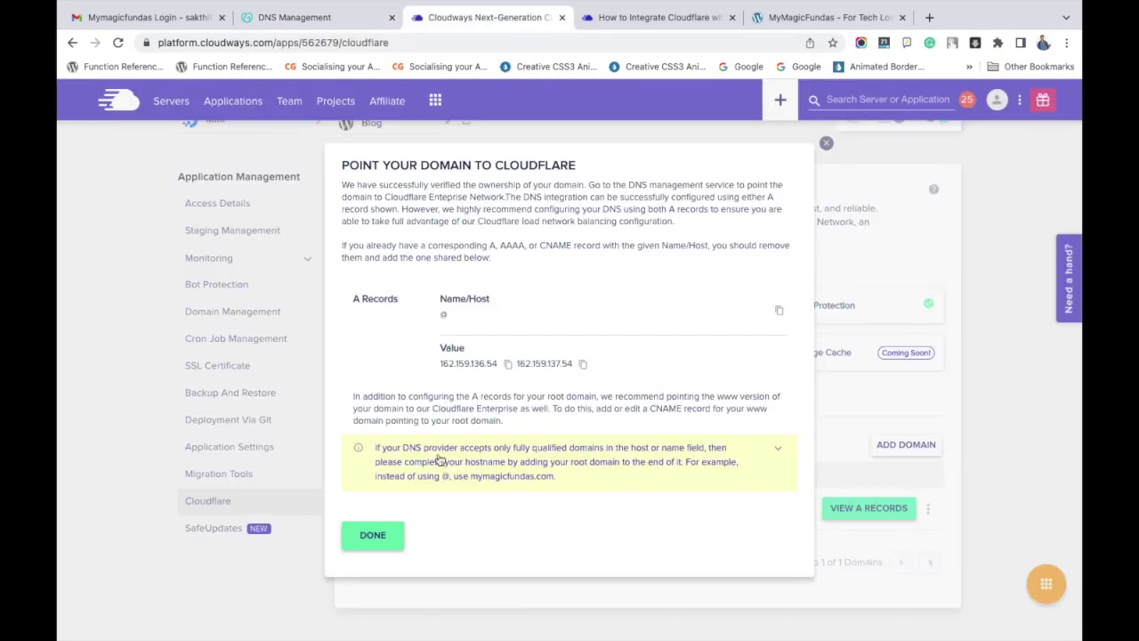
Step: Dismiss the Cloudways instructions and delete the www CNAME to wordpress-189852-562679.cloudwaysapps.com
left_click(387, 548)
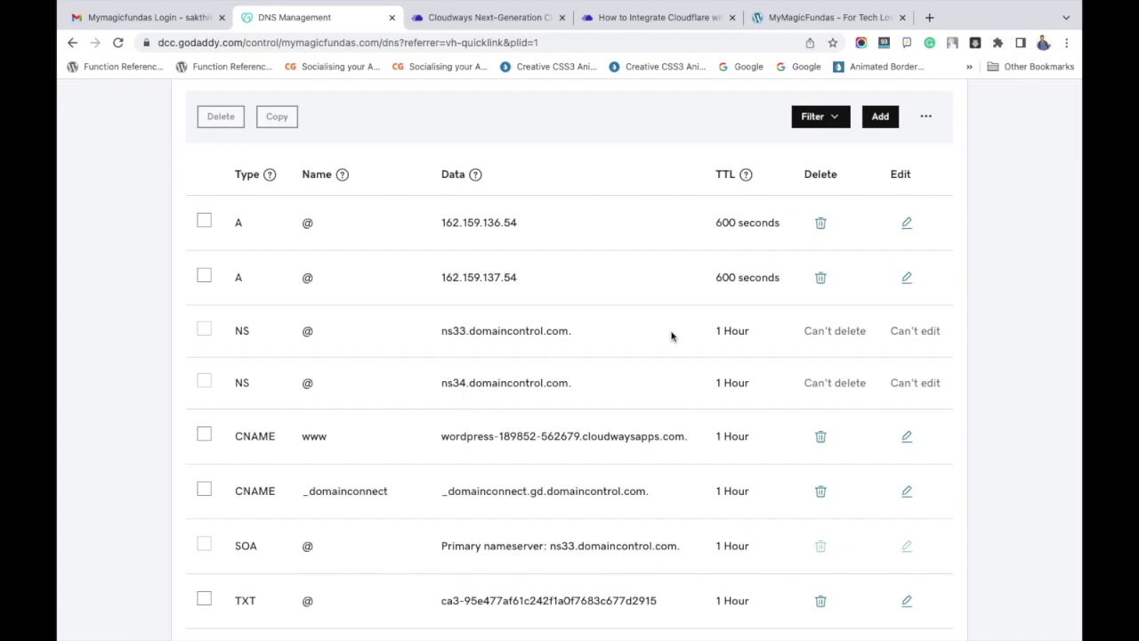
scroll(863, 380, "down", 1)
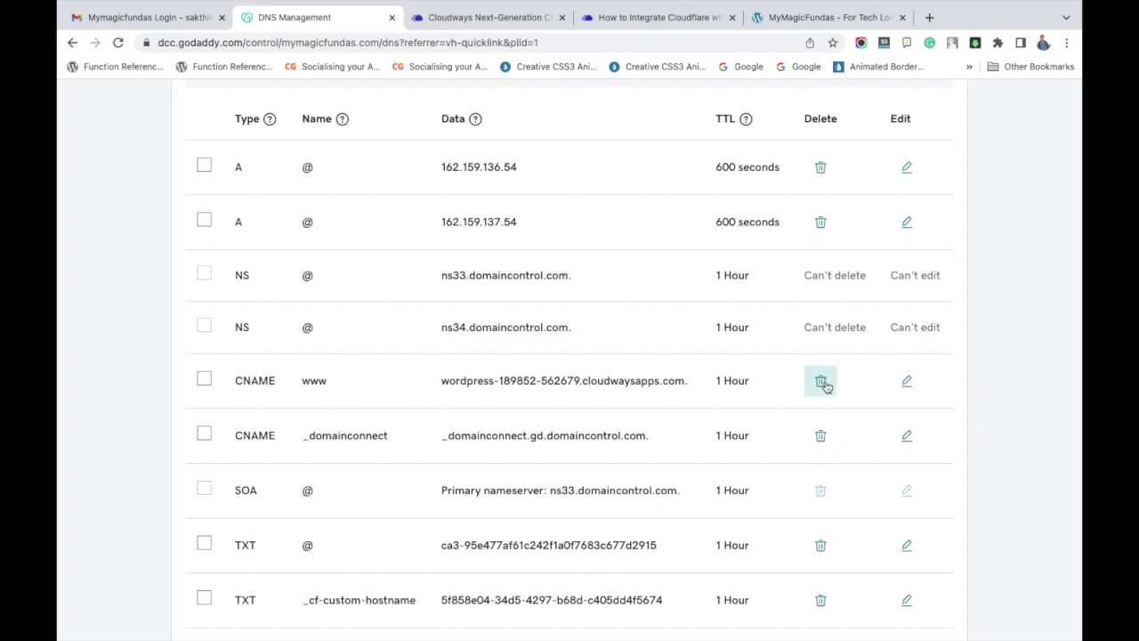
left_click(821, 382)
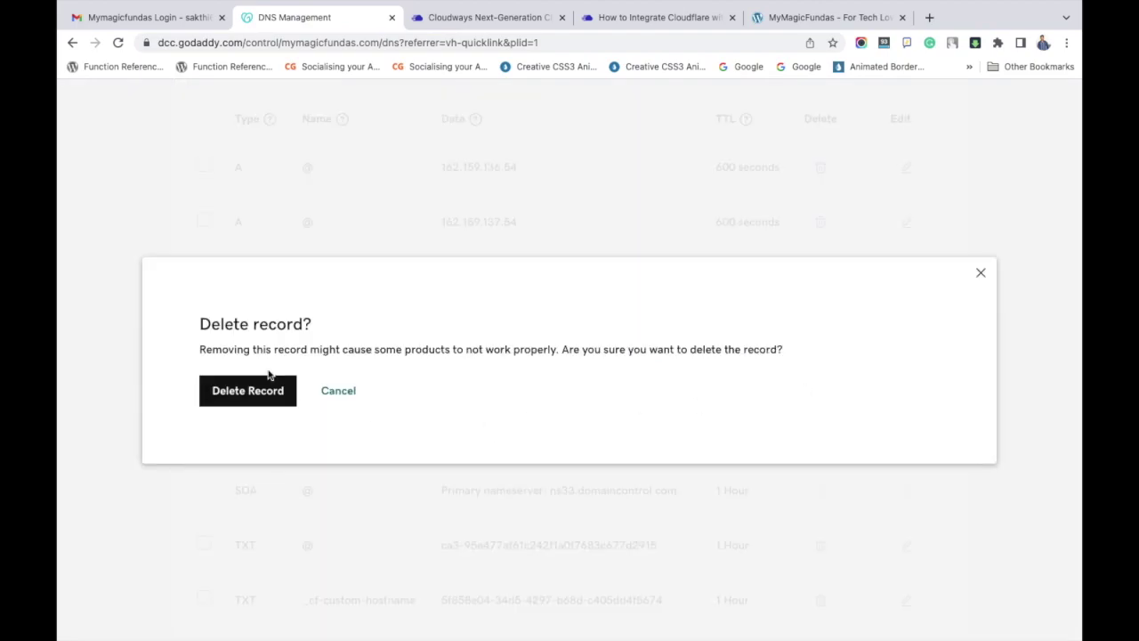
left_click(260, 397)
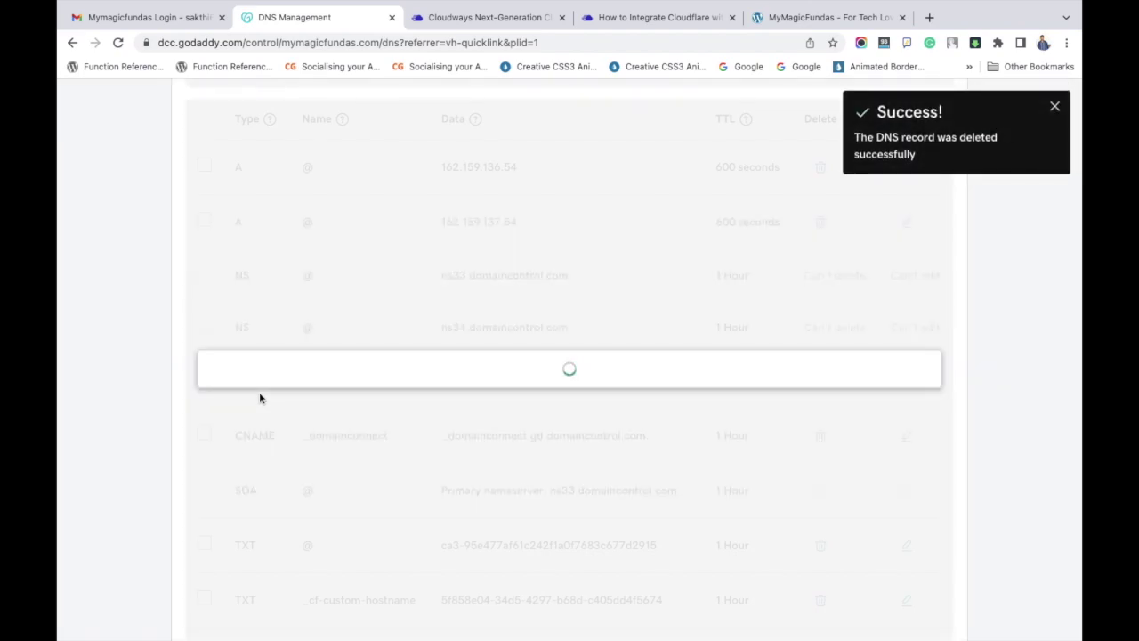
scroll(425, 390, "up", 3)
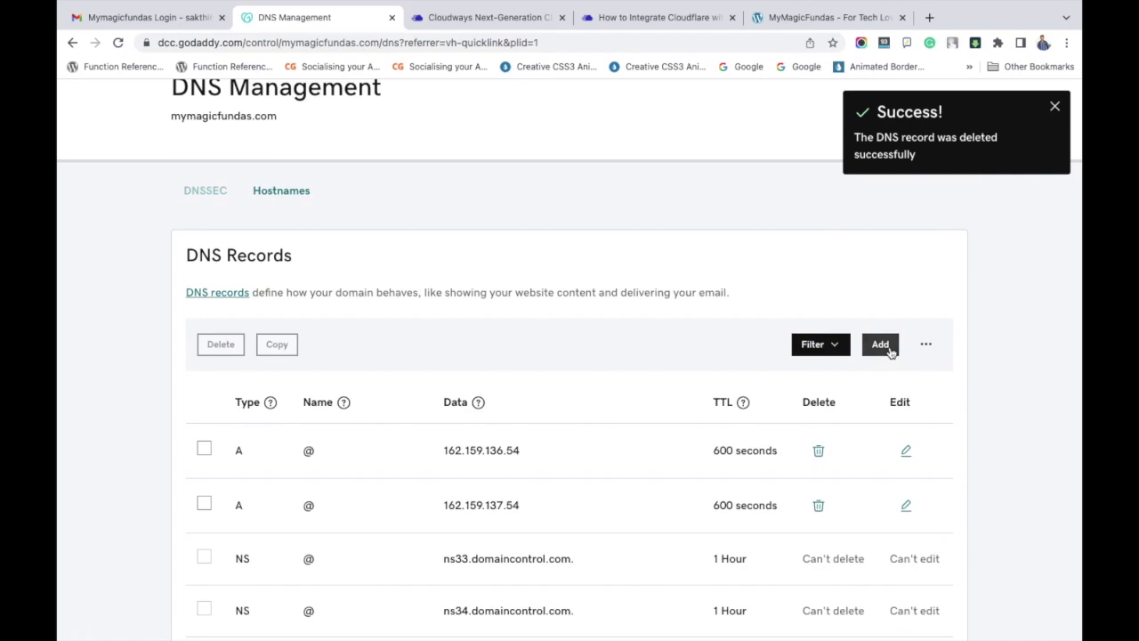
left_click(883, 345)
Step: Save a CNAME record named www with mymagicfundas.com as its value
left_click(263, 464)
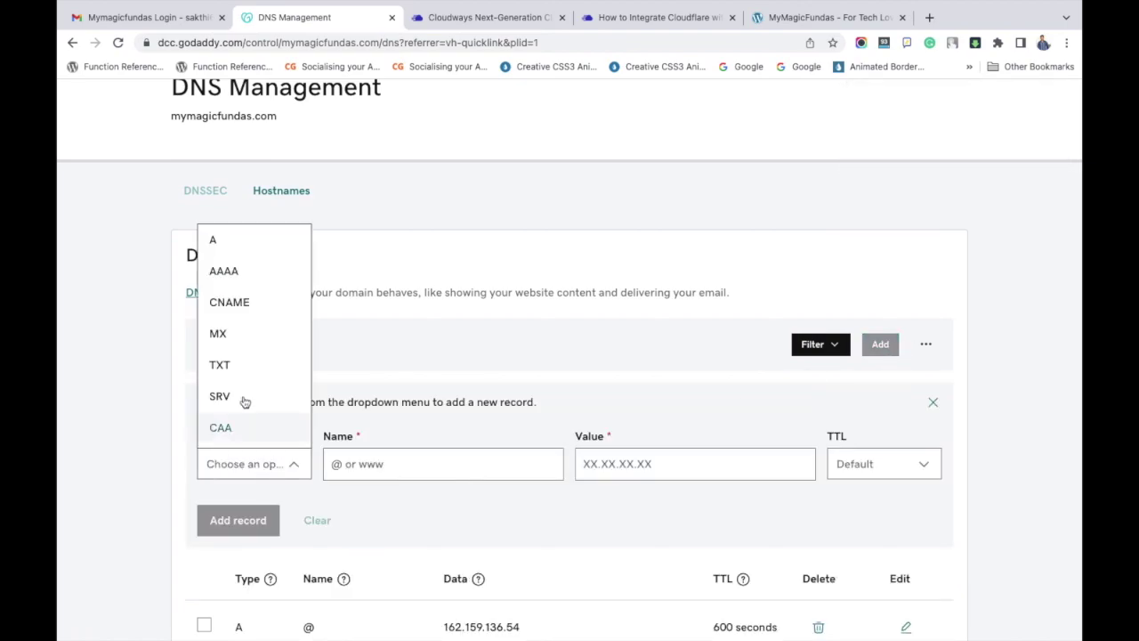
left_click(242, 308)
left_click(400, 468)
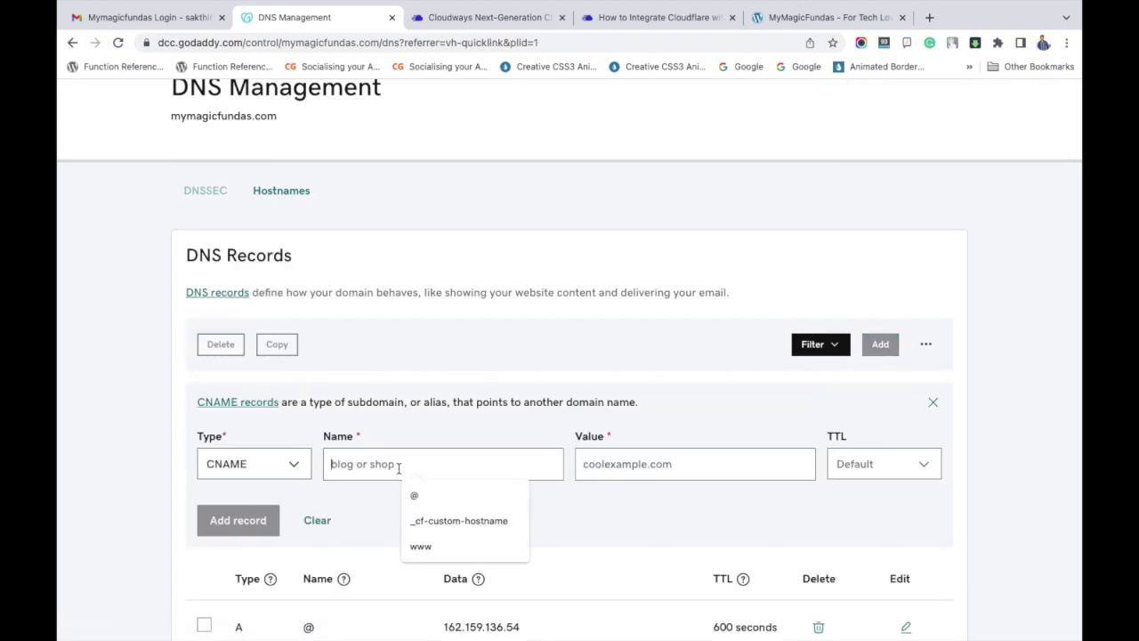
type("www")
left_click(601, 463)
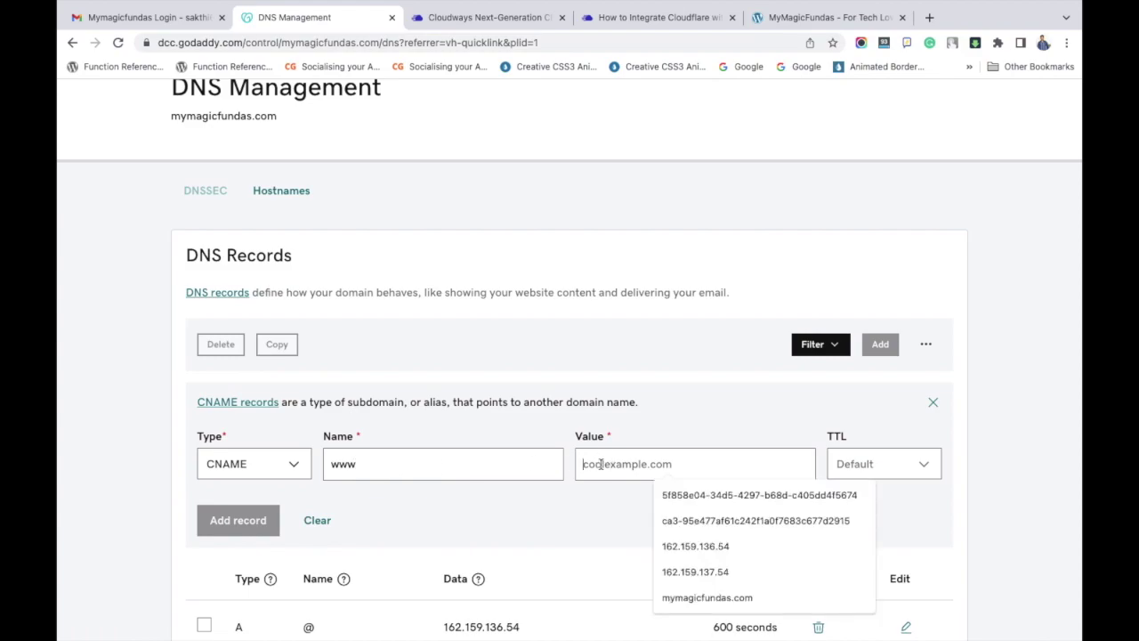
left_click(719, 597)
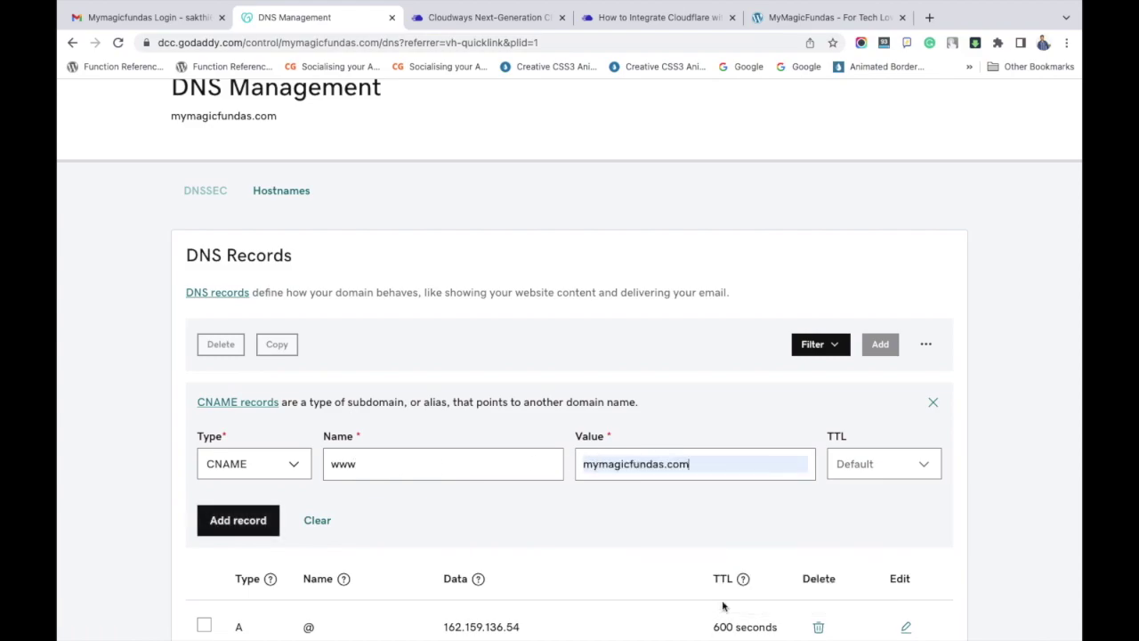
left_click(242, 524)
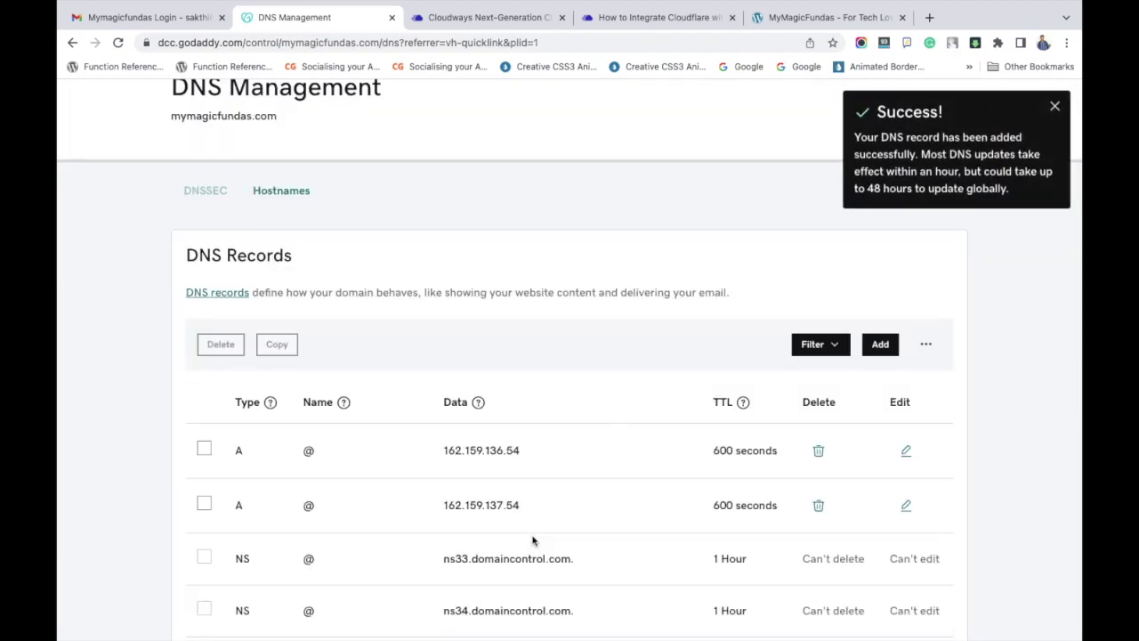
scroll(532, 539, "down", 1)
scroll(532, 539, "down", 3)
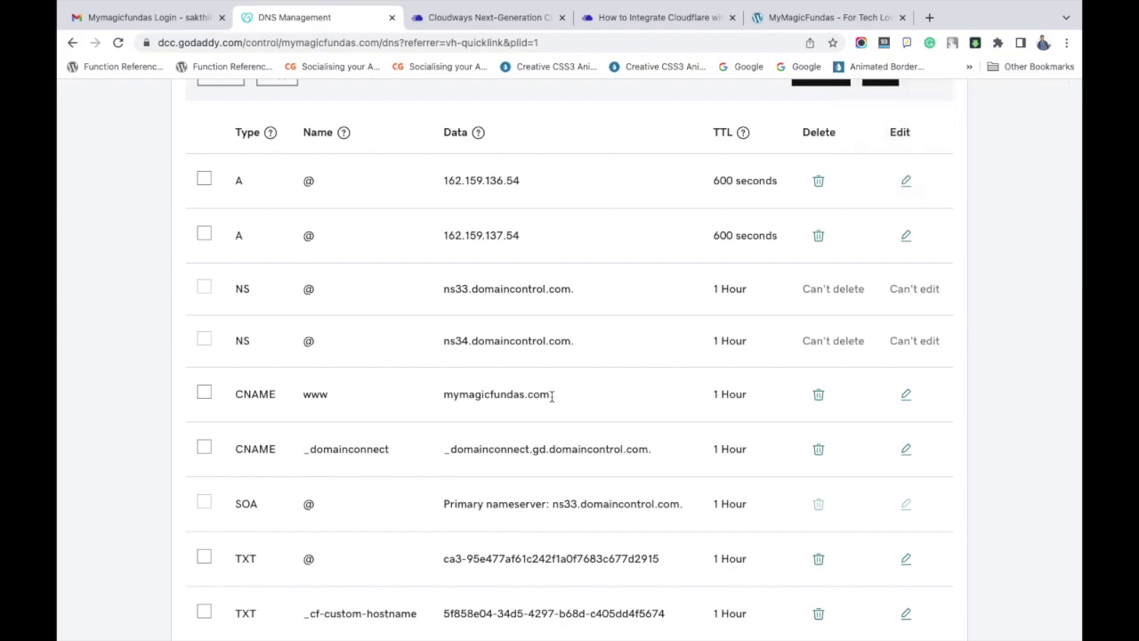
scroll(552, 396, "down", 2)
scroll(552, 399, "up", 3)
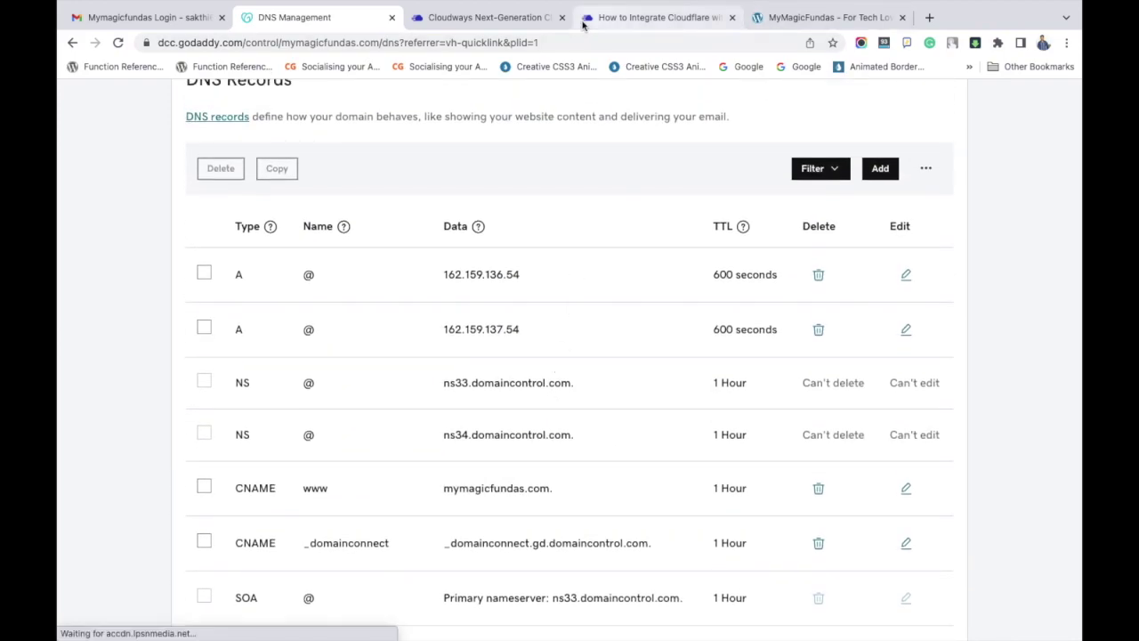
Step: Recheck mymagicfundas.com in Cloudways until it shows Active, then view the MyMagicFundas blog tab
left_click(538, 22)
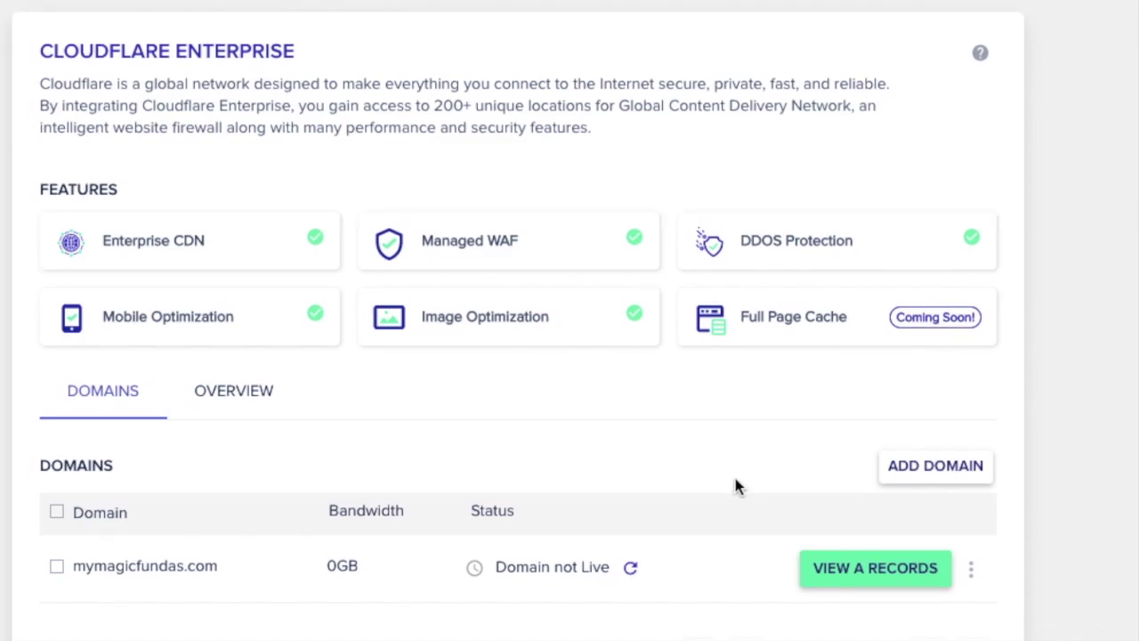
left_click(631, 573)
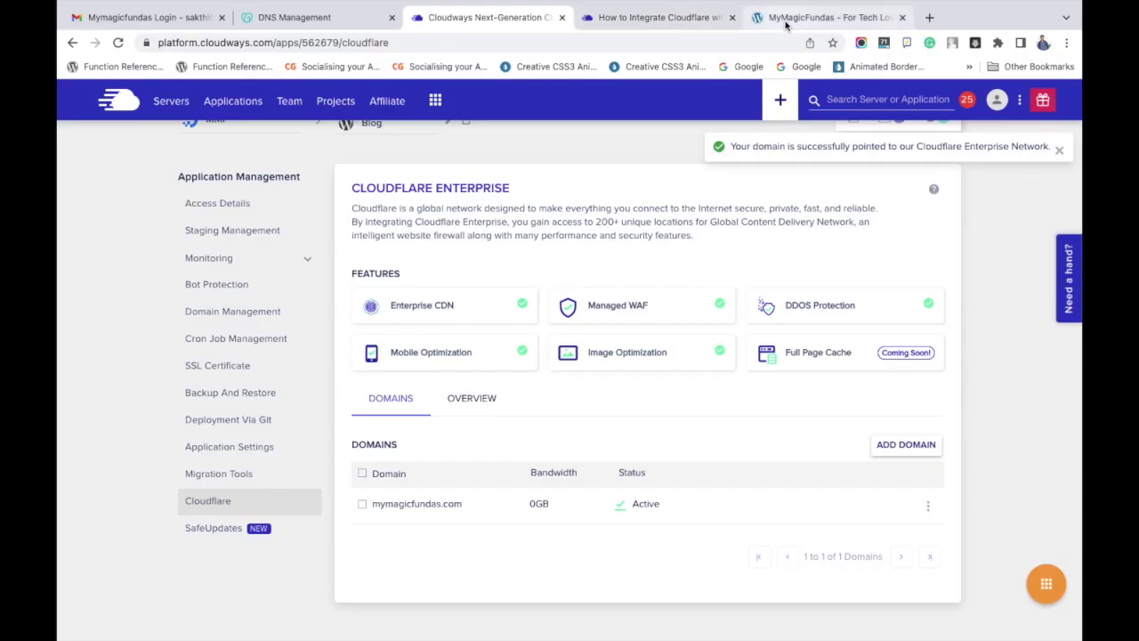
left_click(786, 20)
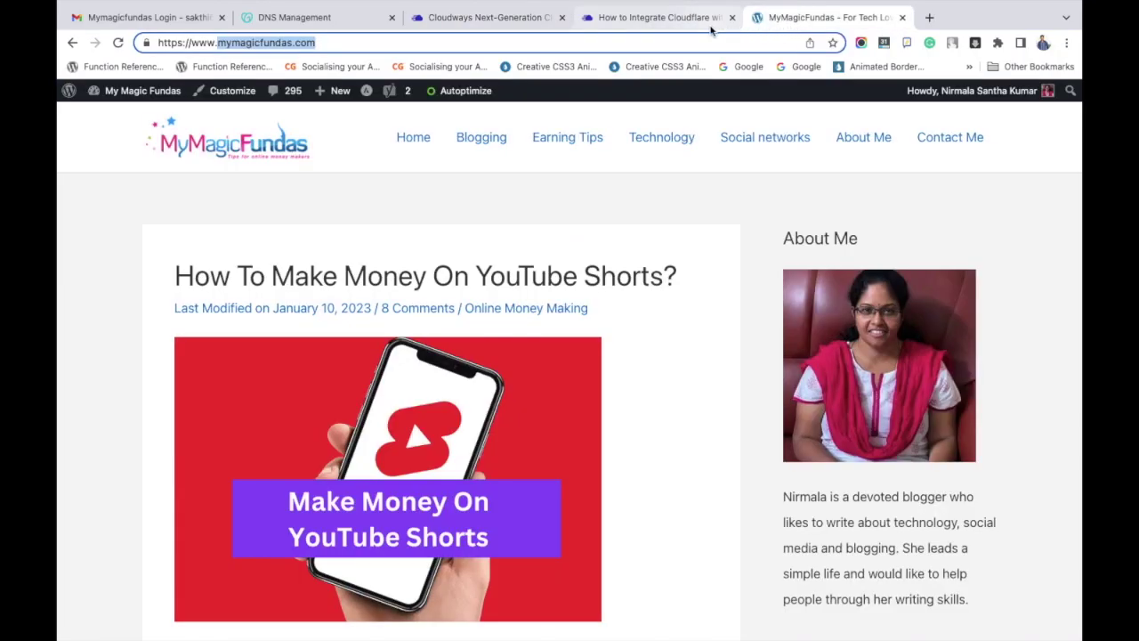
Step: Reload mymagicfundas.com and confirm the MyMagicFundas homepage loads fully
left_click(440, 43)
key("Return")
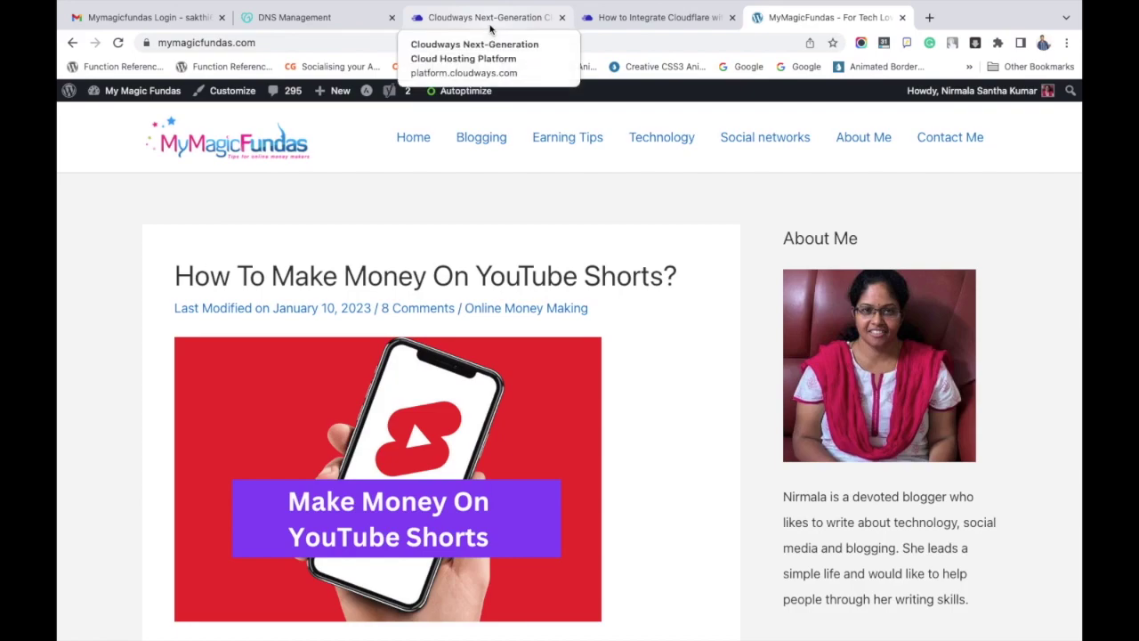
mouse_move(561, 5)
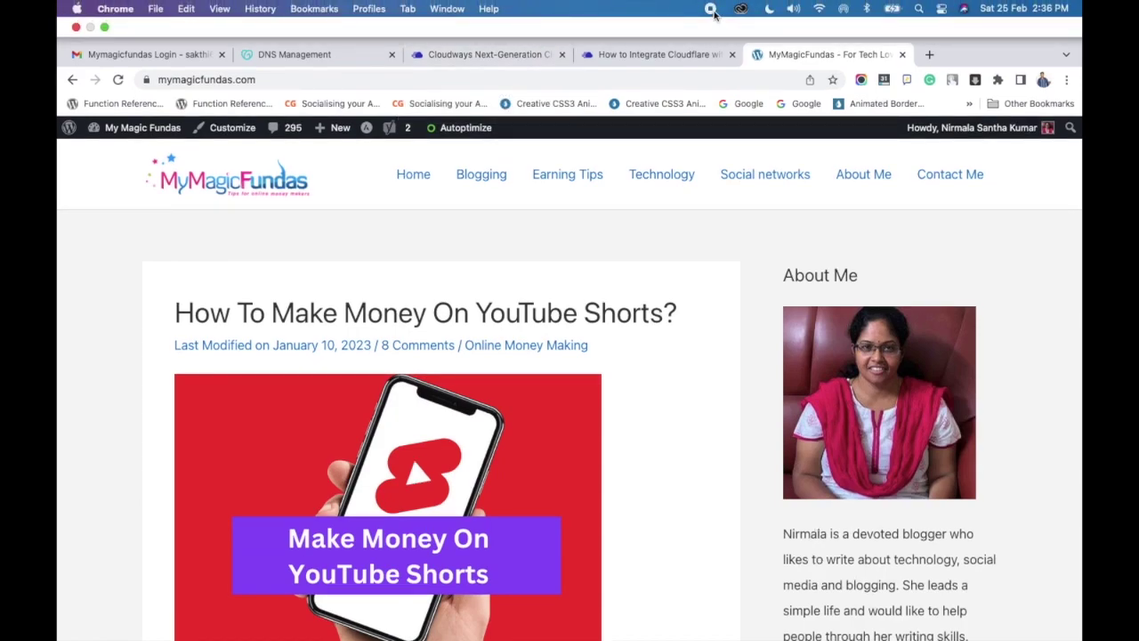